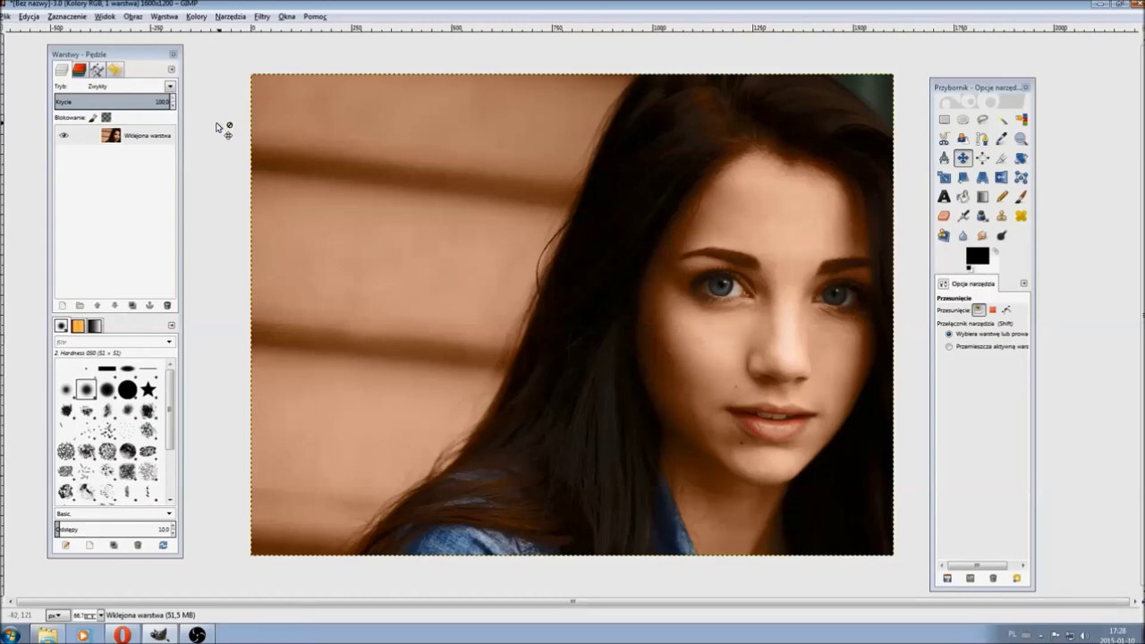
Create a new transparent 1600×1200 layer named 'oczy' above the photo layer.
left_click(62, 254)
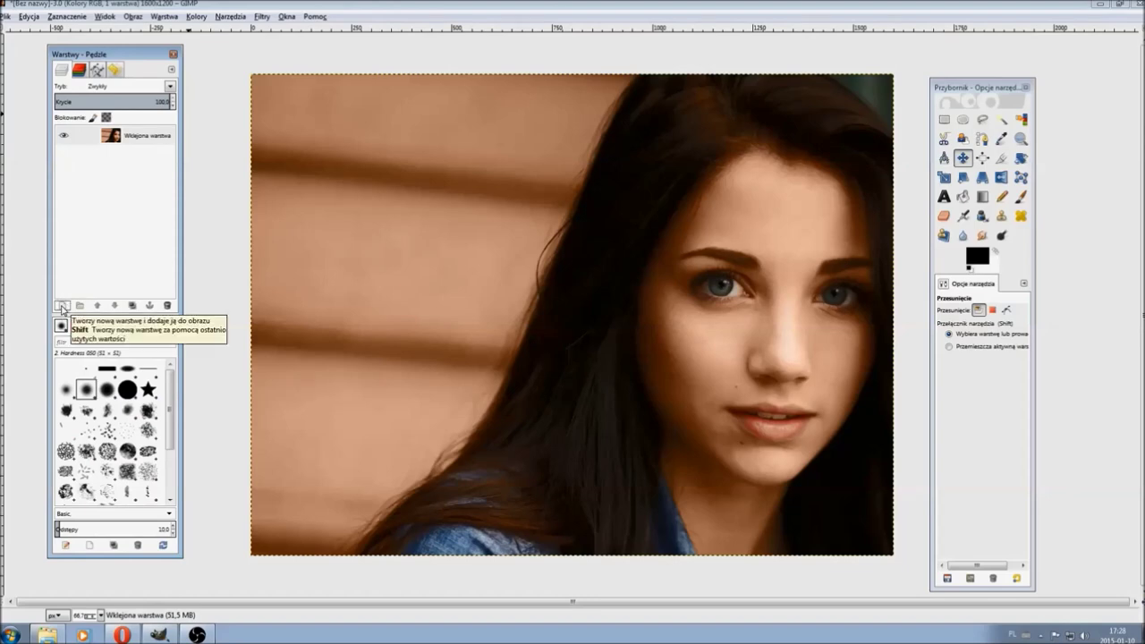
left_click(62, 306)
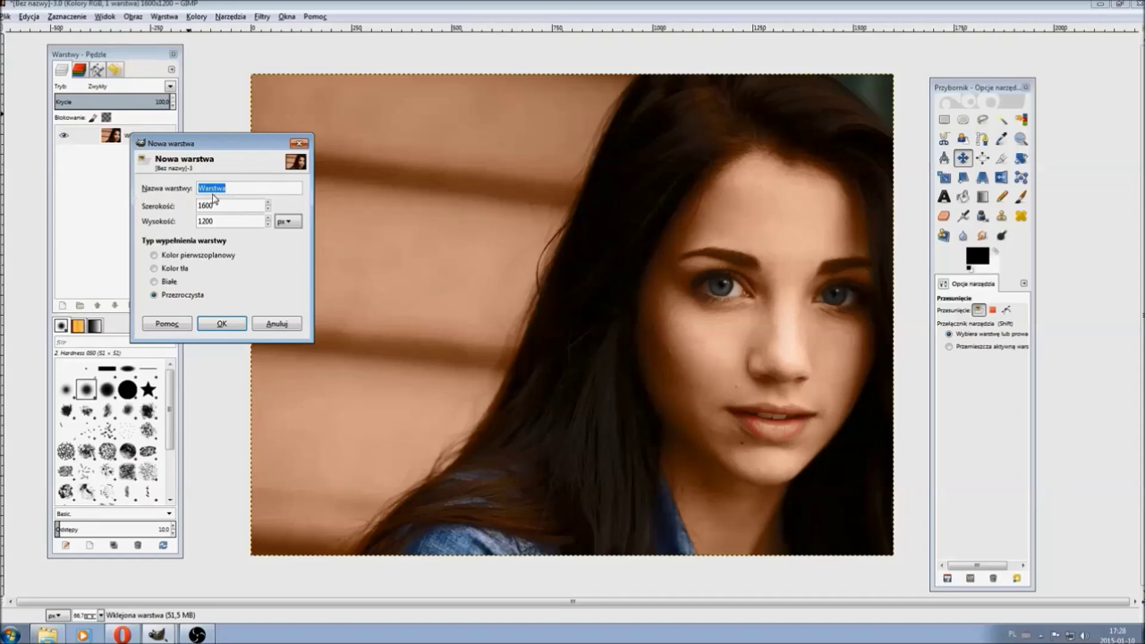
key("BackSpace")
type("oczy")
left_click(220, 323)
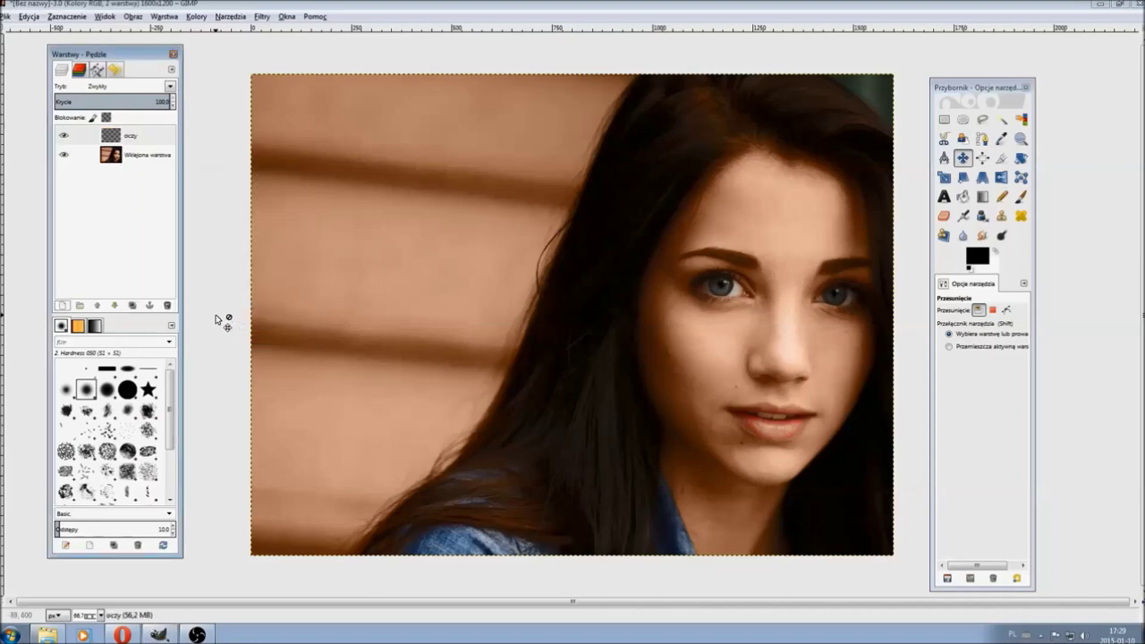
Select the oczy layer, zoom to 100% centred on the eyes, and choose the Paths tool.
left_click(170, 145)
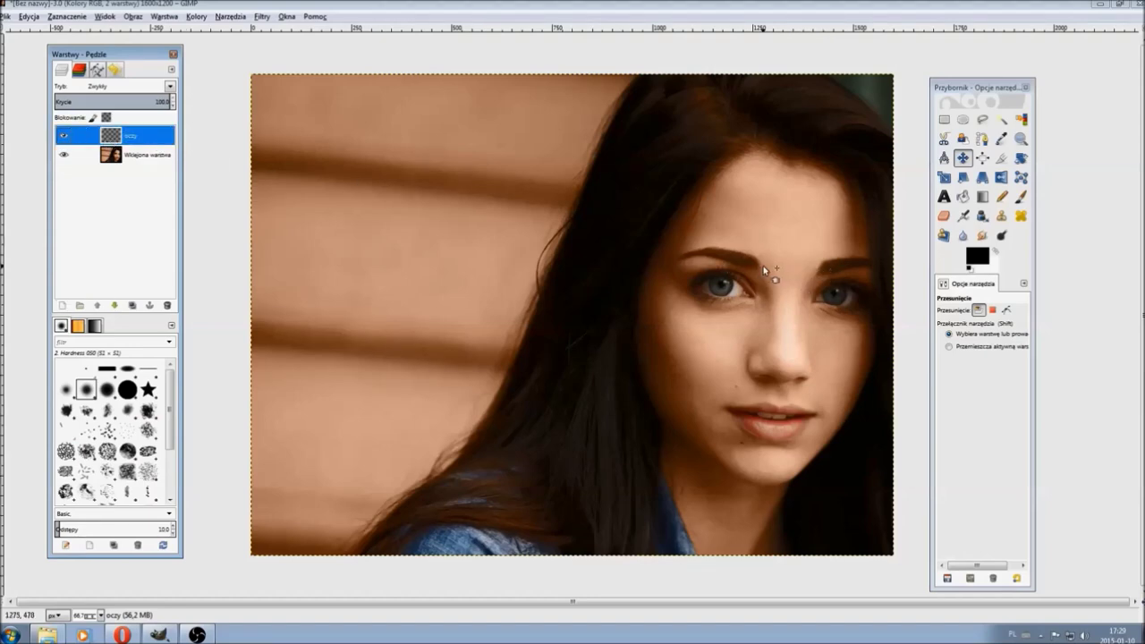
key("1")
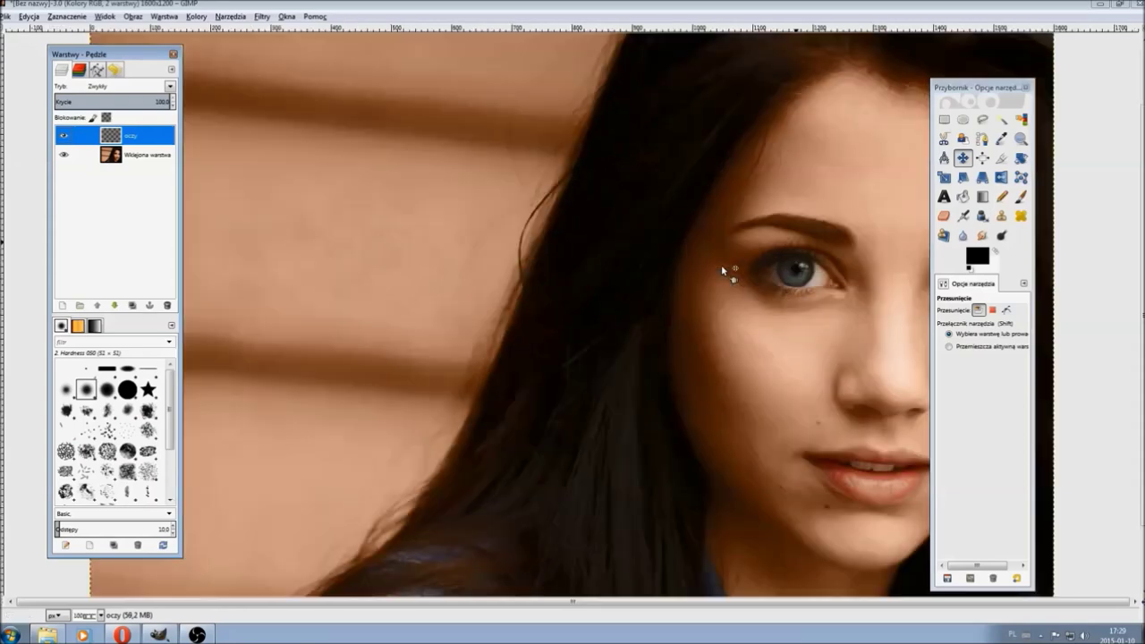
left_click_drag(746, 608, 1002, 605)
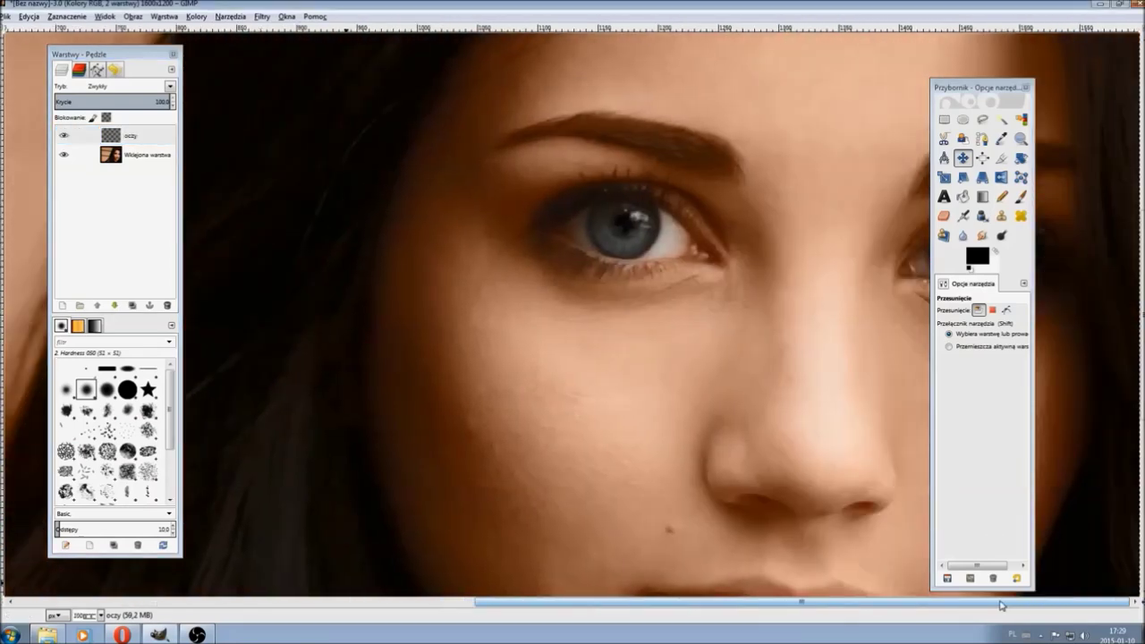
mouse_move(1006, 88)
left_mouse_down()
mouse_move(493, 89)
mouse_move(369, 64)
left_mouse_up()
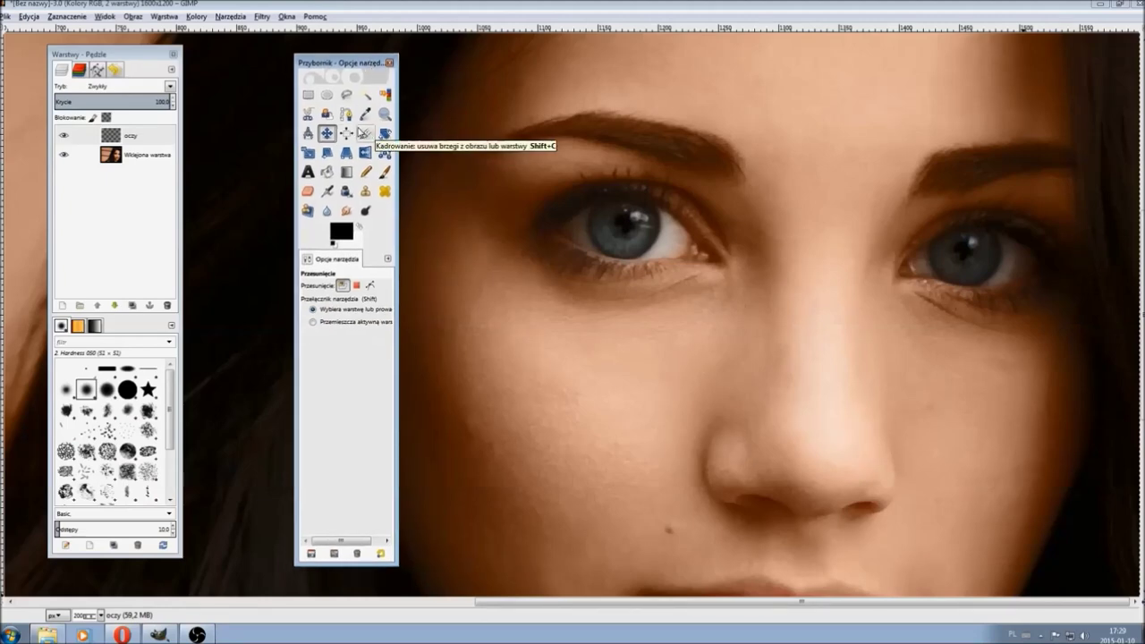
left_click(346, 115)
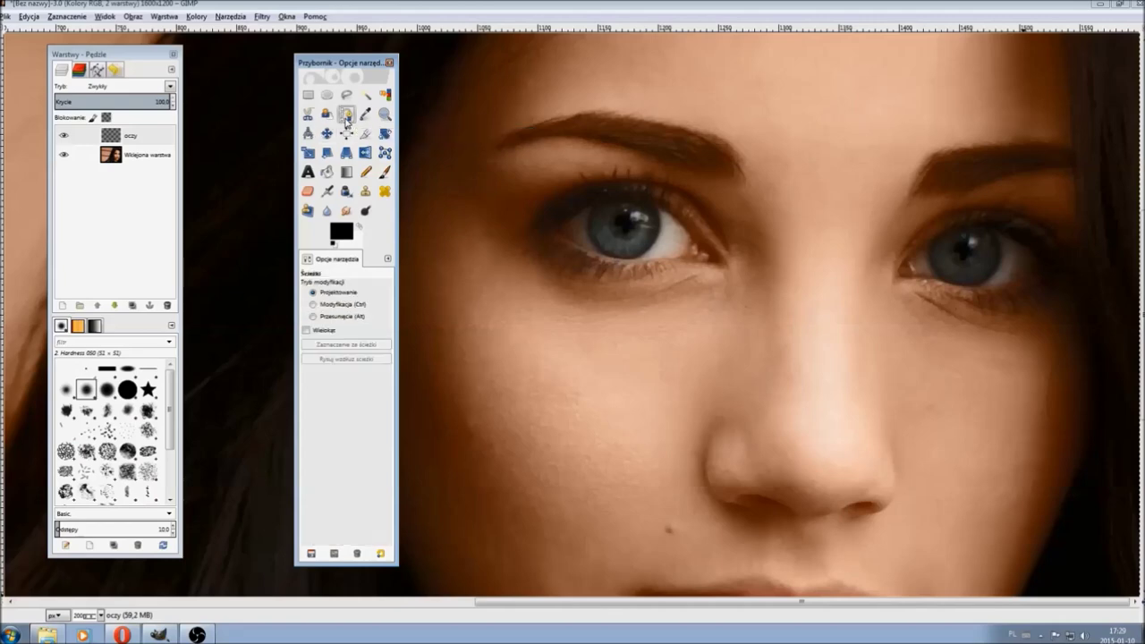
Begin the left iris path, anchoring down its left edge and along the bottom.
left_click(614, 218)
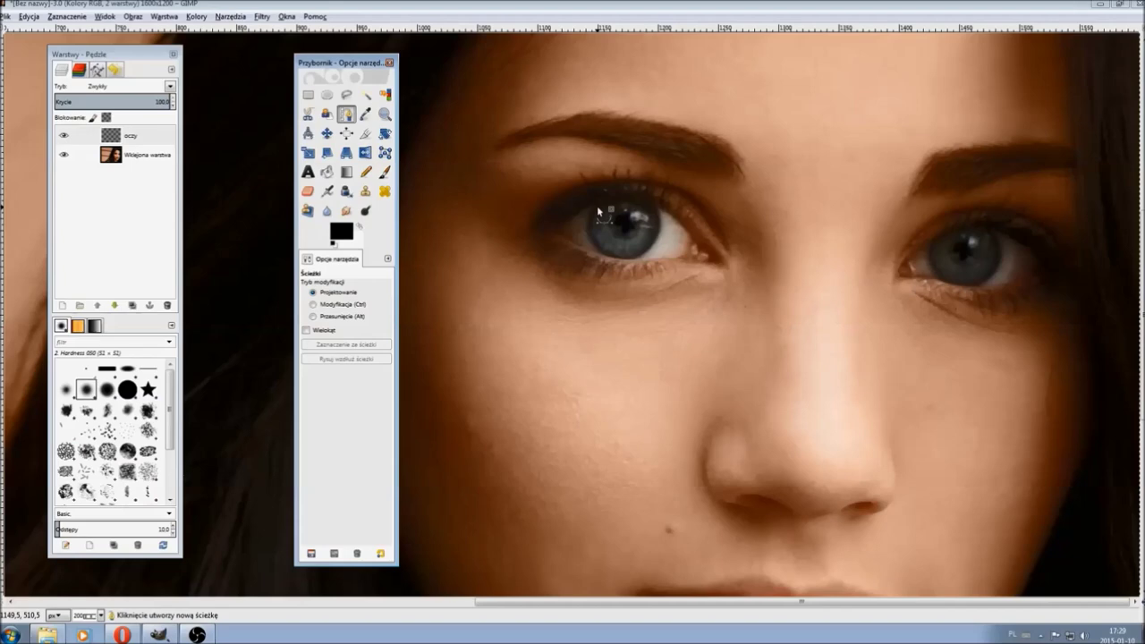
scroll(597, 205, "up", 1)
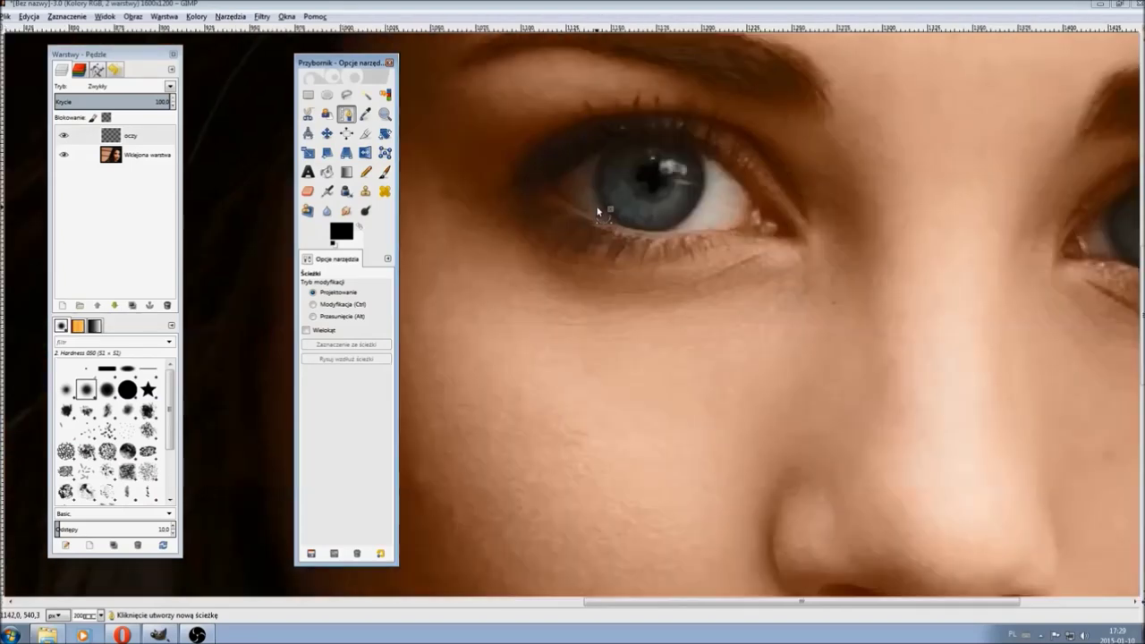
left_click(605, 155)
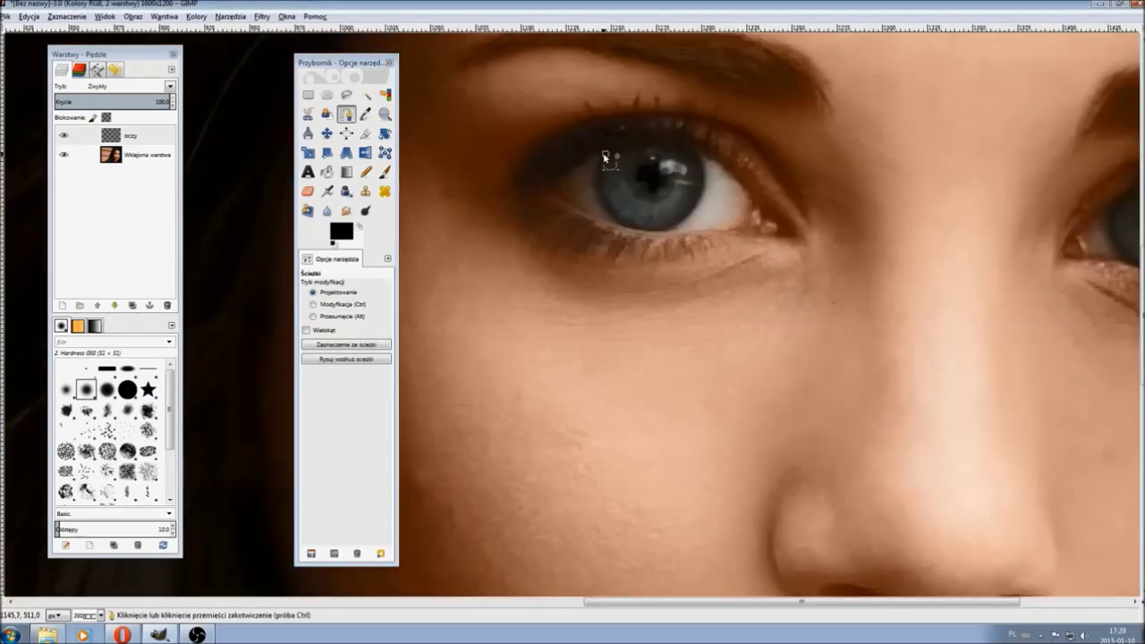
left_click(599, 162)
left_click(598, 175)
left_click(604, 199)
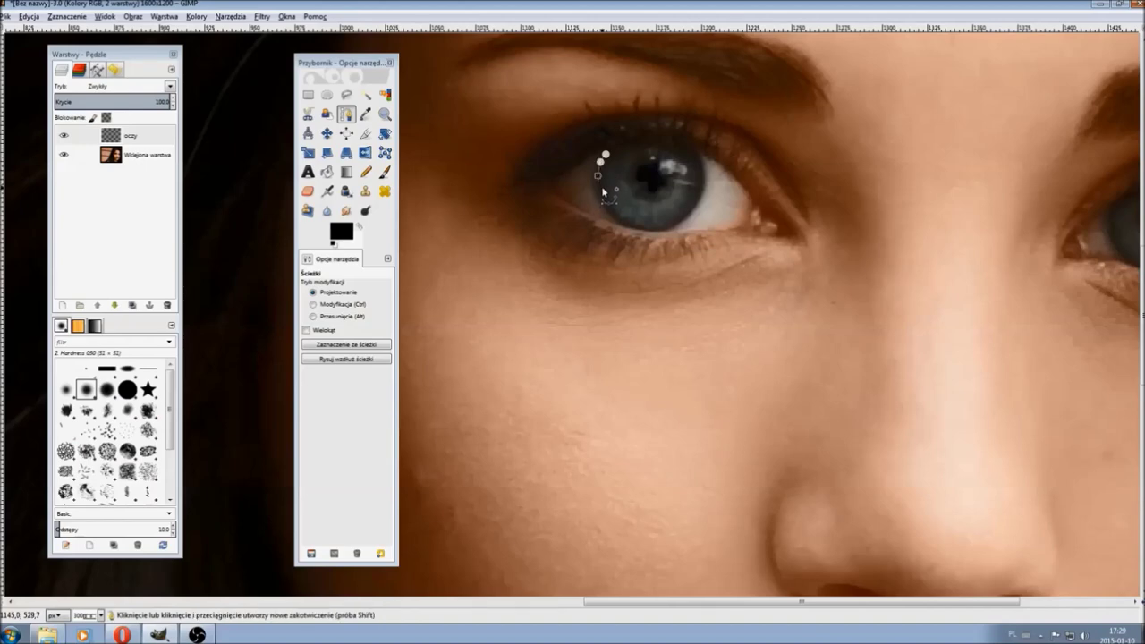
left_click(611, 208)
left_click(617, 217)
left_click(624, 220)
left_click(632, 223)
left_click(642, 226)
Finish the path up the iris's right edge and across the top back to the start.
left_click(678, 221)
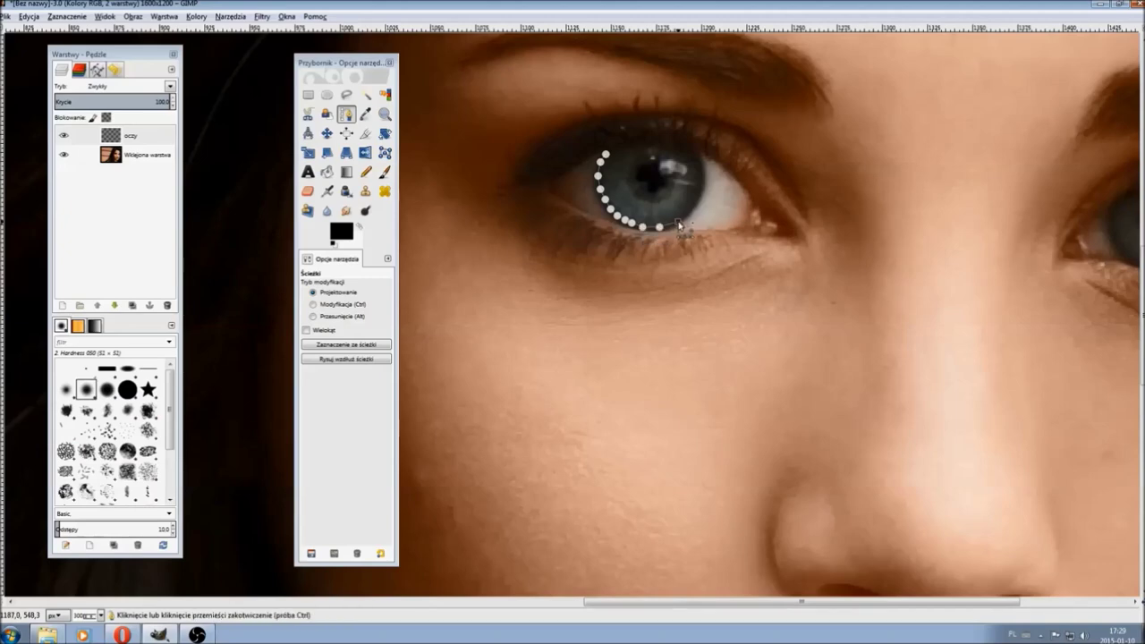
left_click(685, 217)
left_click(691, 209)
left_click(697, 198)
left_click(701, 185)
left_click(697, 159)
left_click(686, 149)
left_click(657, 140)
left_click(642, 141)
left_click(613, 147)
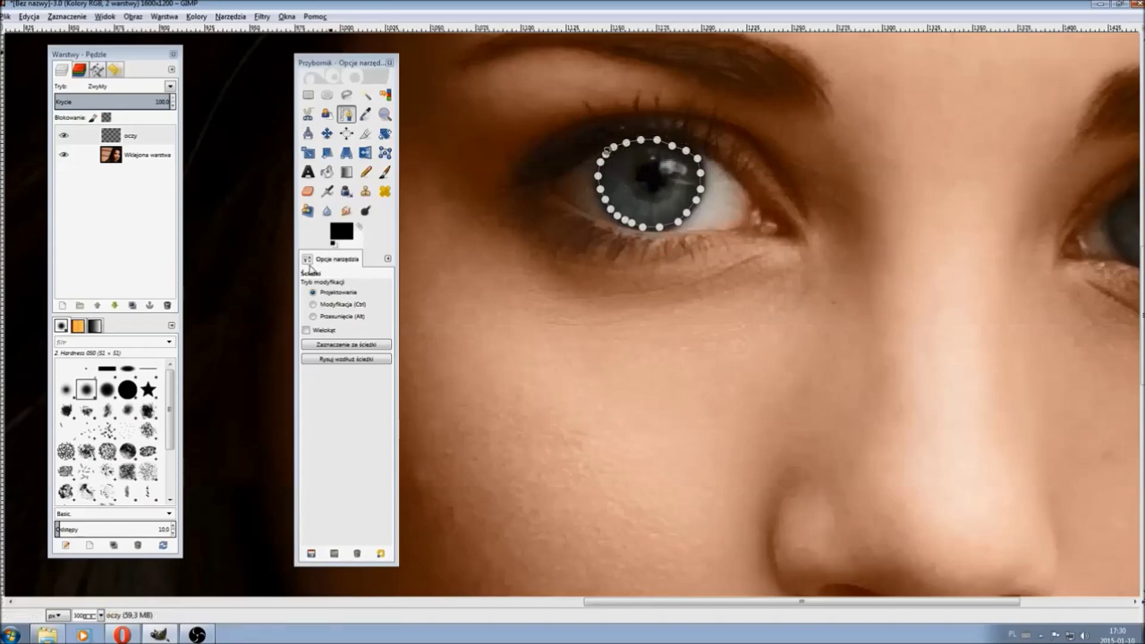
Turn the iris path into a selection, bucket-fill it black, then deselect.
left_click(355, 347)
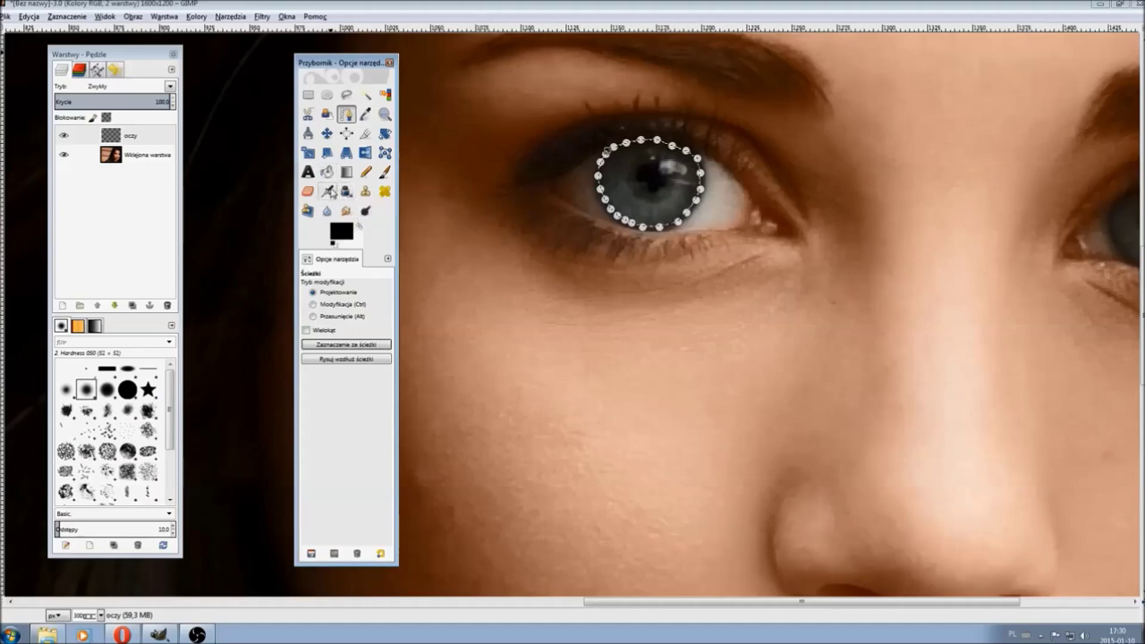
left_click(327, 172)
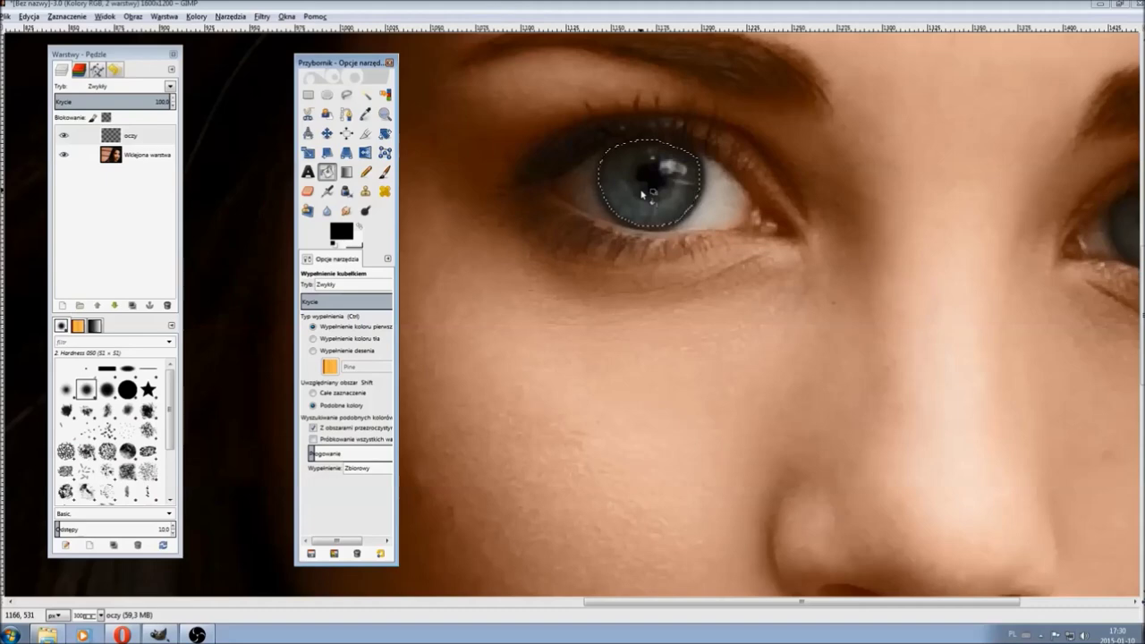
left_click(642, 193)
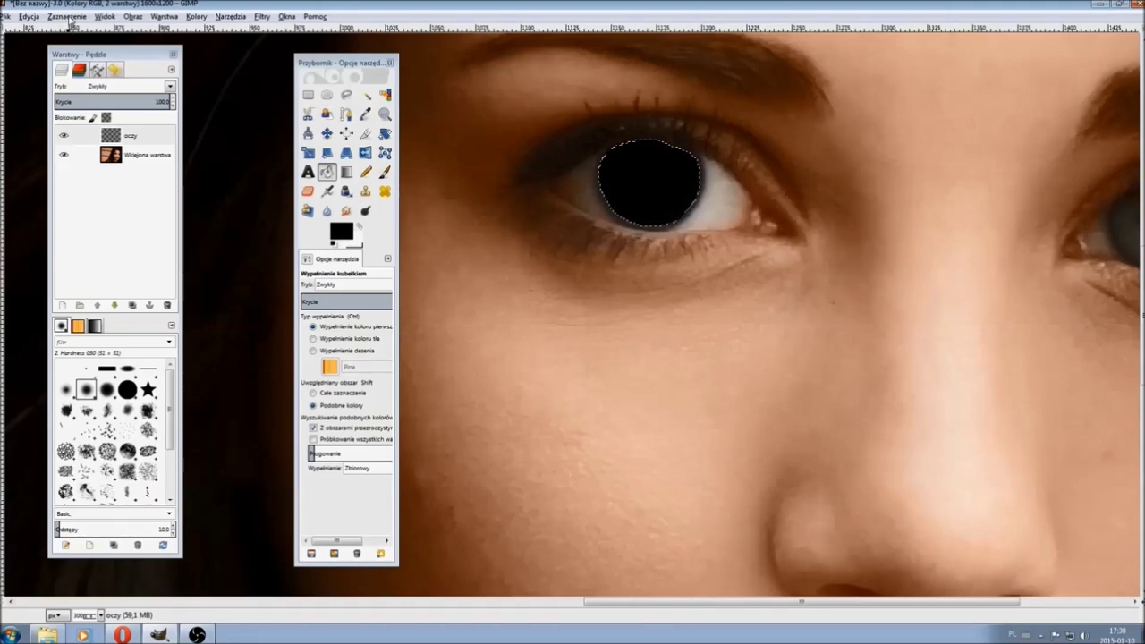
left_click(69, 18)
left_click(87, 56)
left_click_drag(650, 612, 794, 611)
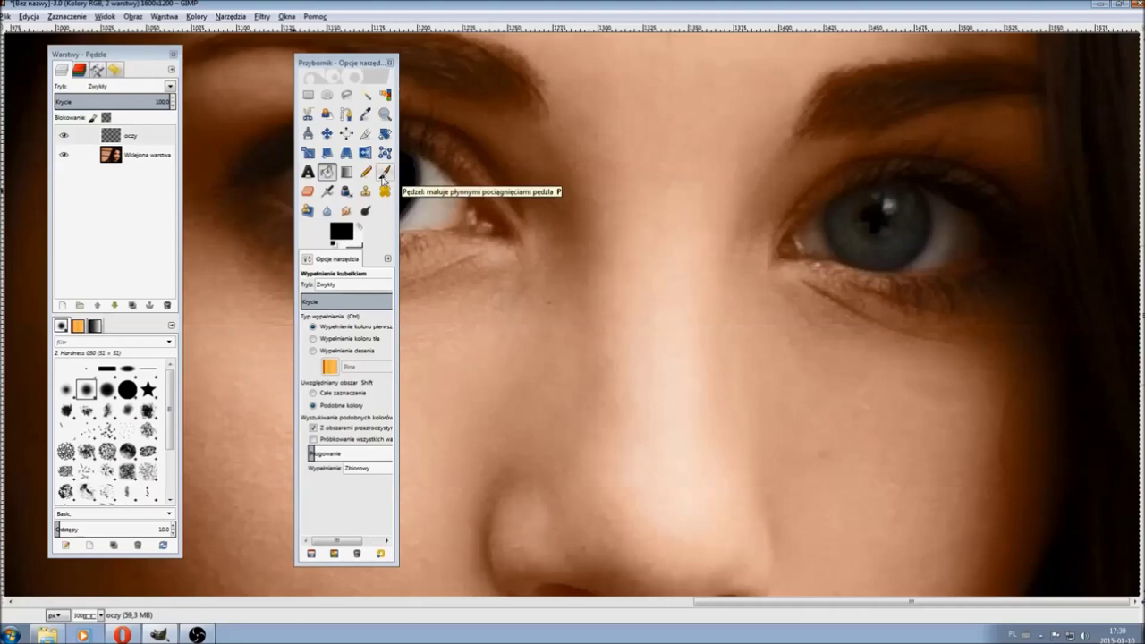
Trace a closed path of anchors around the right eye's iris.
left_click(346, 114)
left_click(830, 204)
left_click(827, 215)
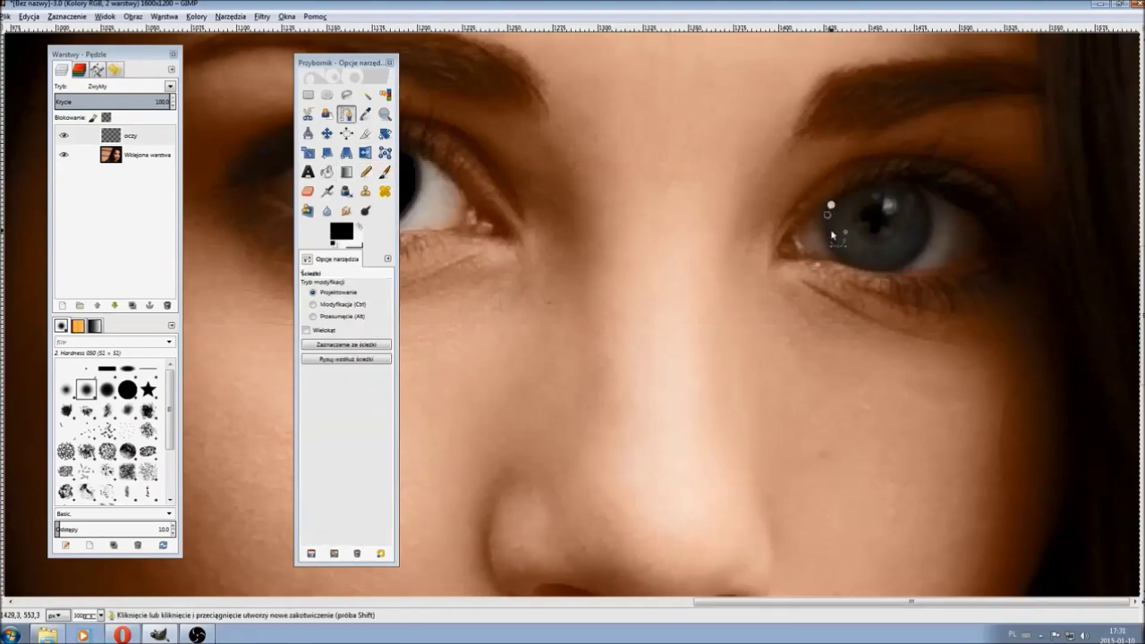
left_click(829, 242)
left_click(842, 257)
left_click(859, 265)
left_click(891, 266)
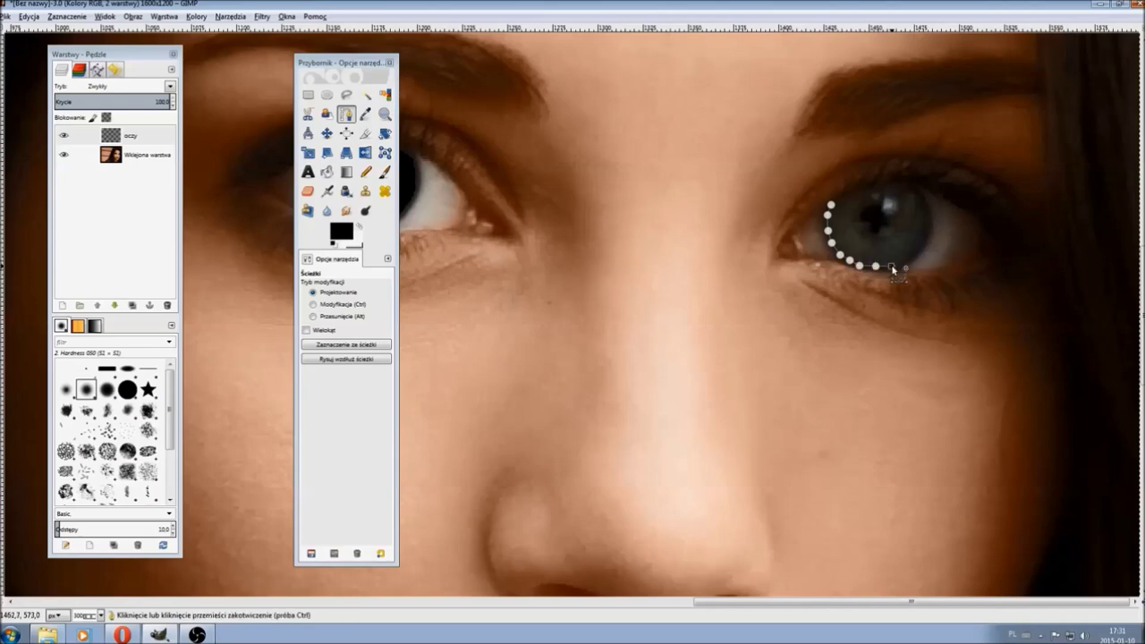
left_click(910, 261)
left_click(927, 231)
left_click(927, 201)
left_click(915, 188)
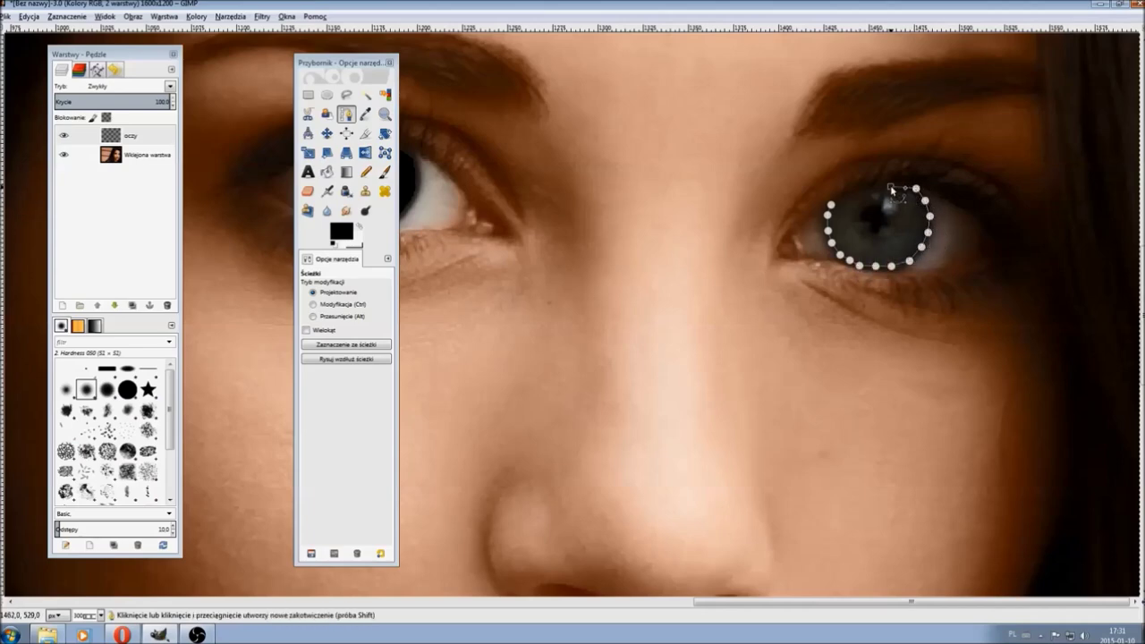
left_click(875, 188)
left_click(860, 190)
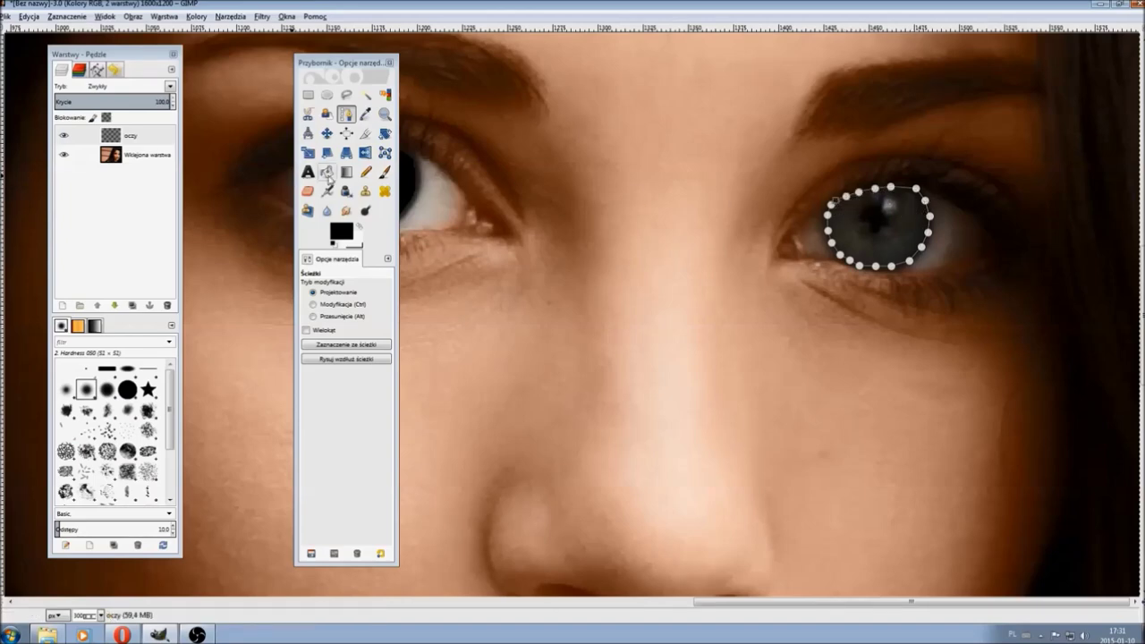
Convert the second iris path to a selection, fill it black, and deselect.
left_click(346, 345)
left_click(326, 171)
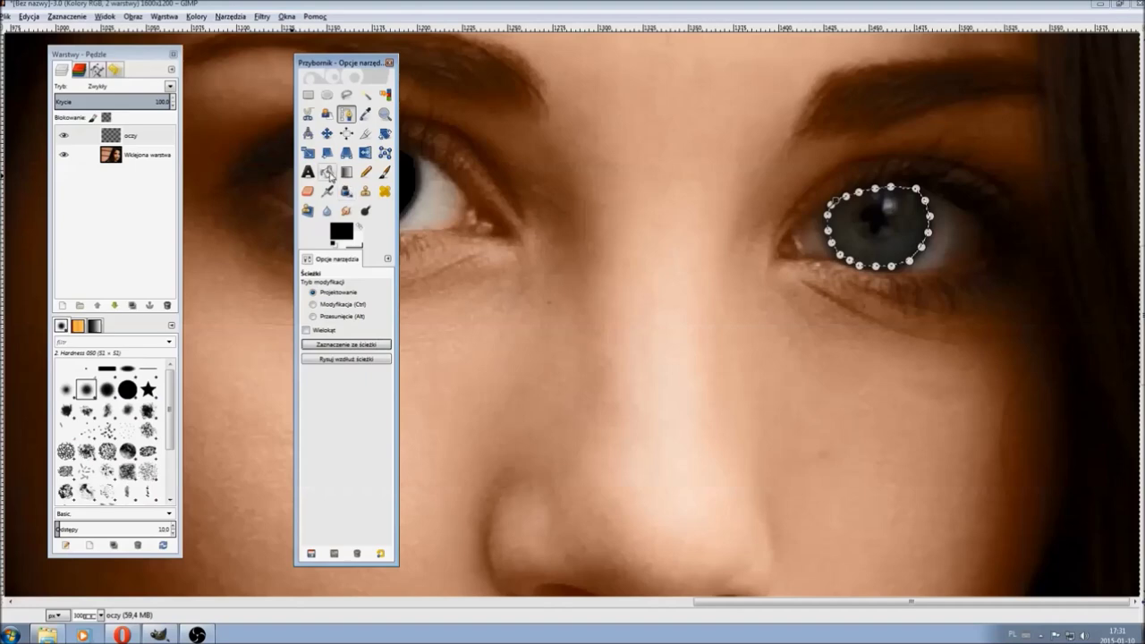
left_click(762, 222)
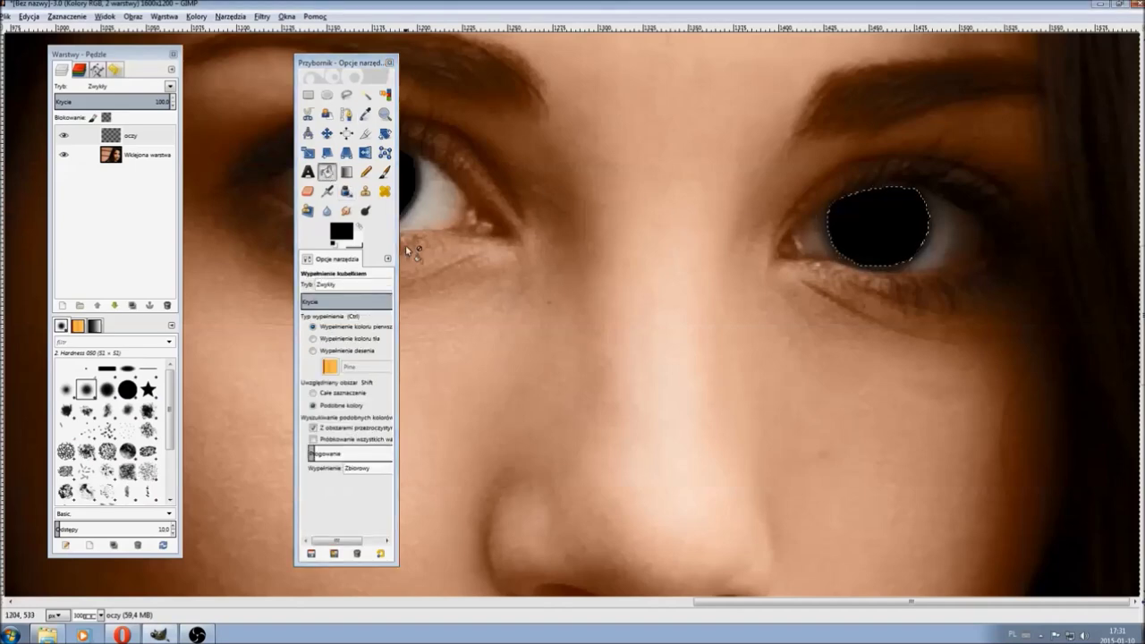
left_click(67, 16)
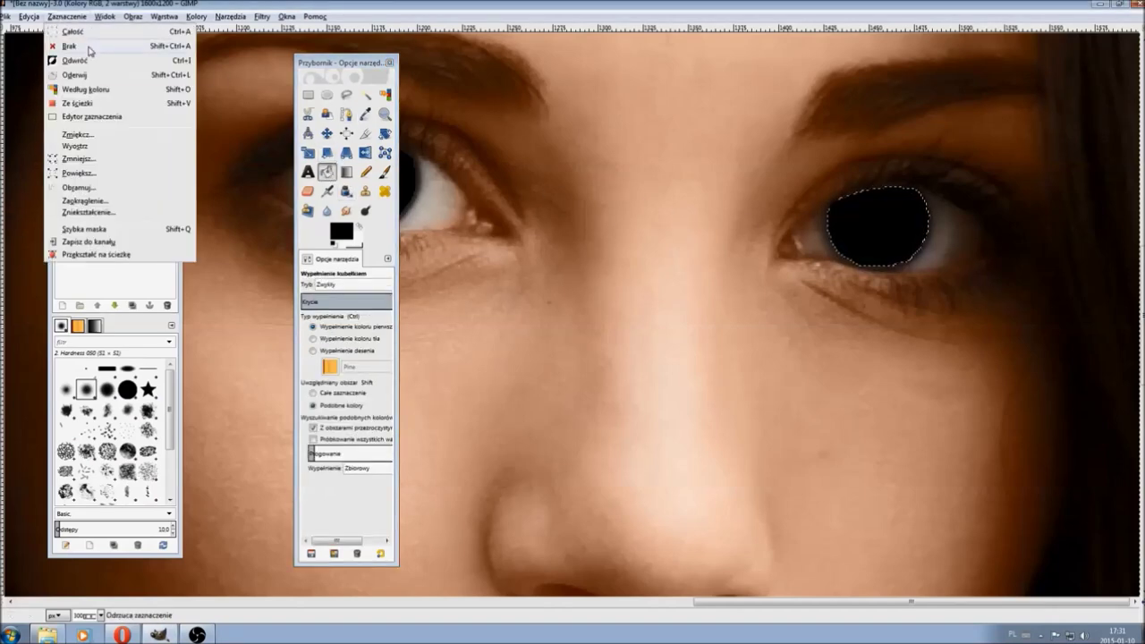
left_click(89, 51)
left_click_drag(347, 65, 612, 104)
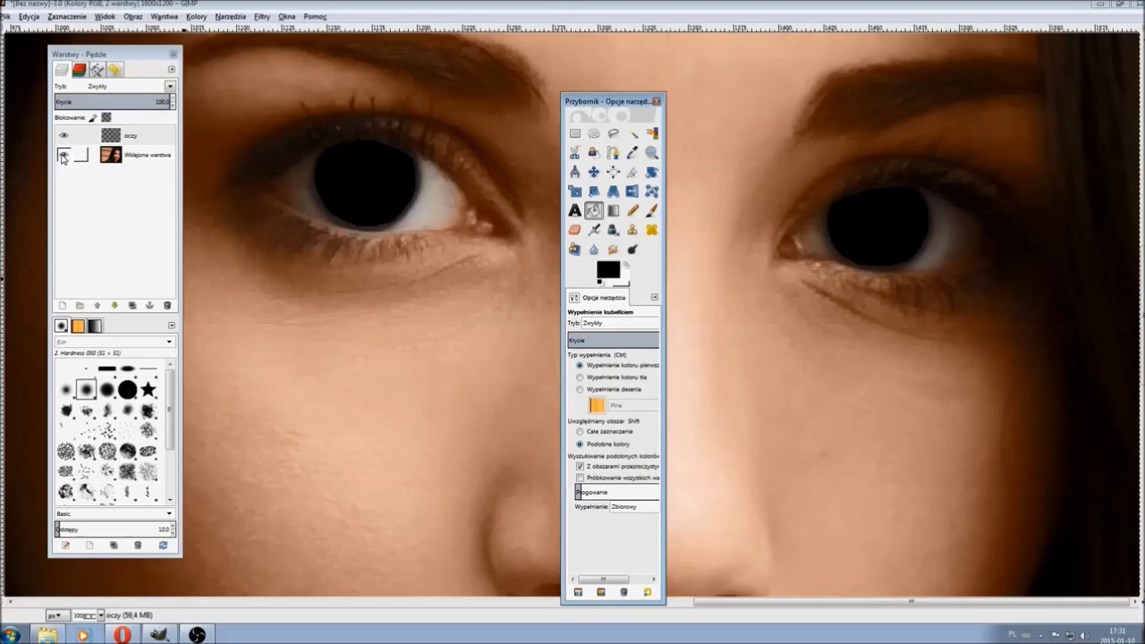
Hide the photo layer and set the foreground colour to a bright saturated green.
left_click(63, 156)
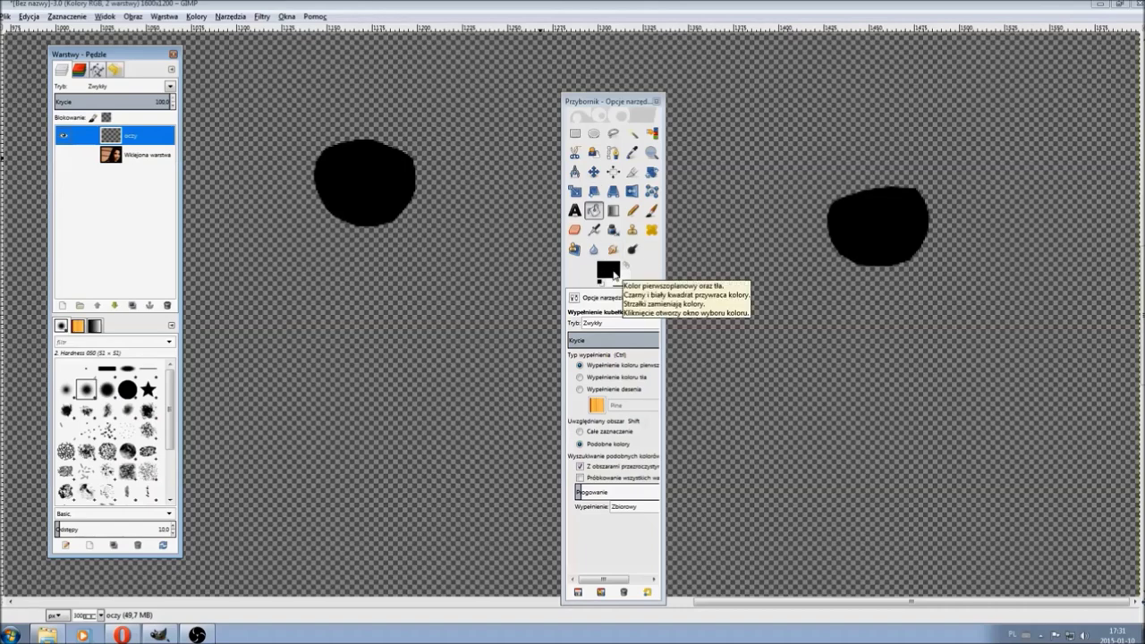
left_click(608, 271)
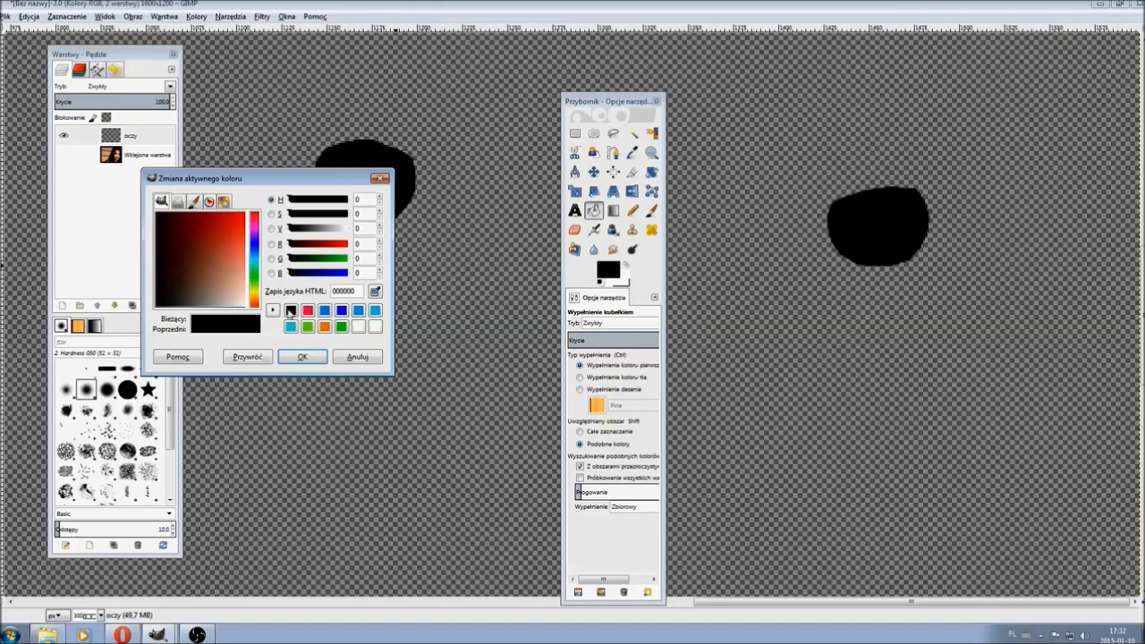
left_click(255, 279)
left_click(227, 263)
left_click_drag(227, 263, 251, 228)
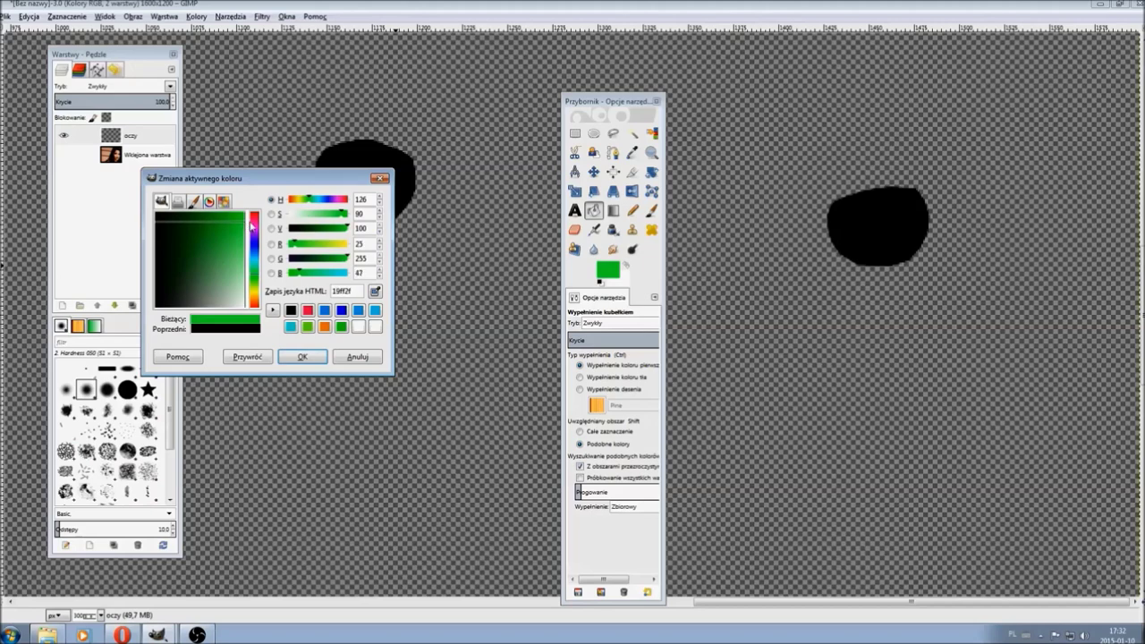
left_click(318, 358)
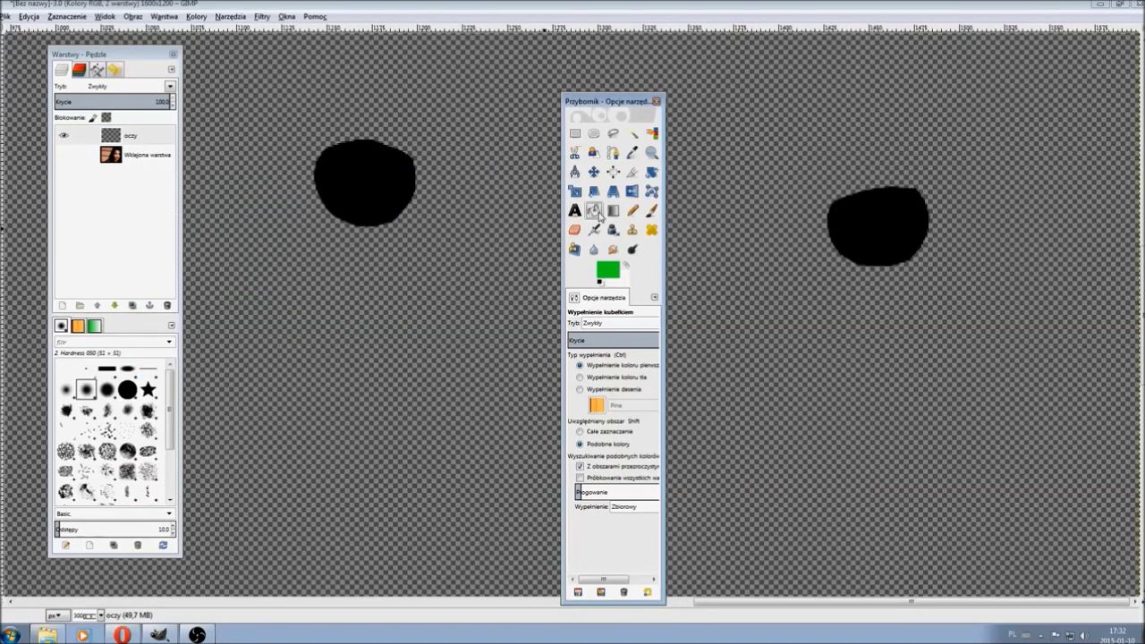
Bucket-fill both black eye shapes green and make the photo layer visible again.
left_click(345, 183)
left_click(845, 251)
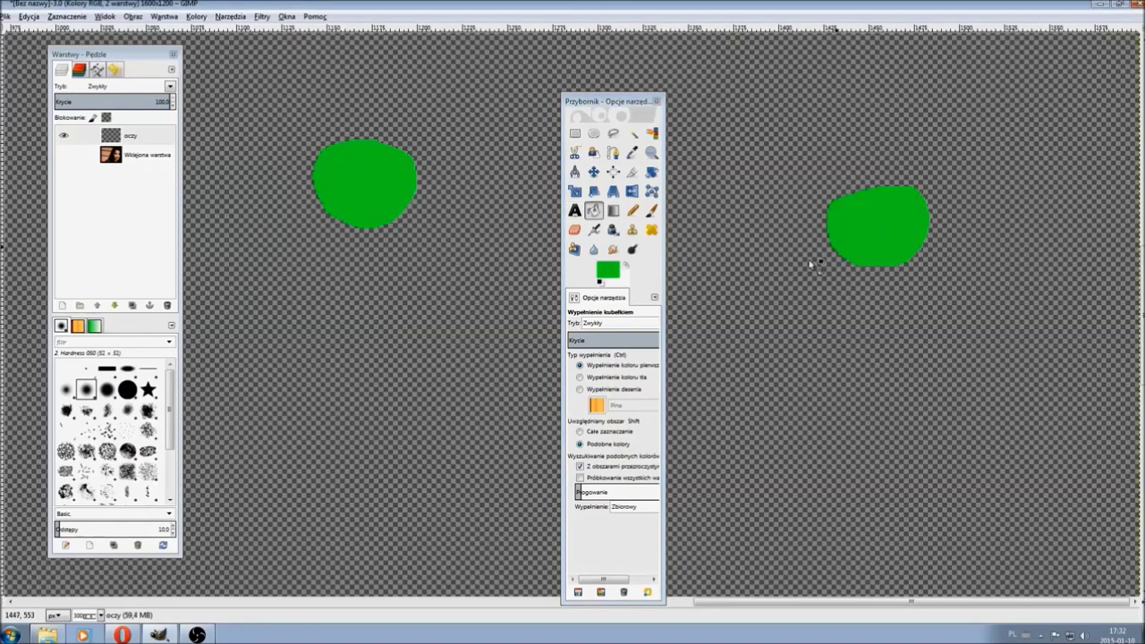
left_click(65, 155)
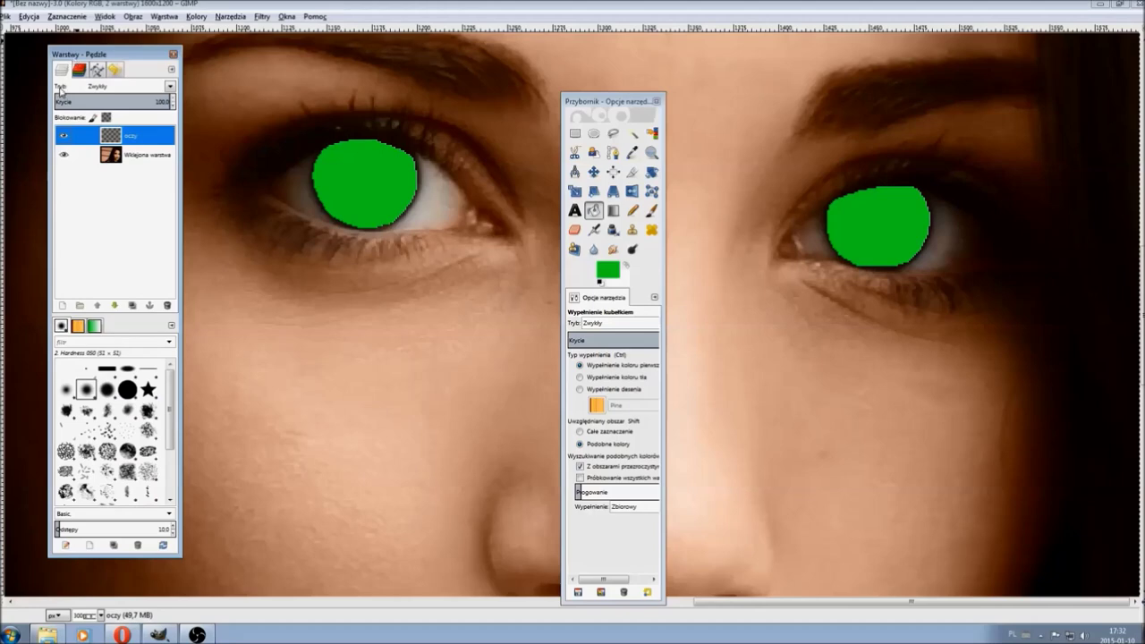
left_click(170, 87)
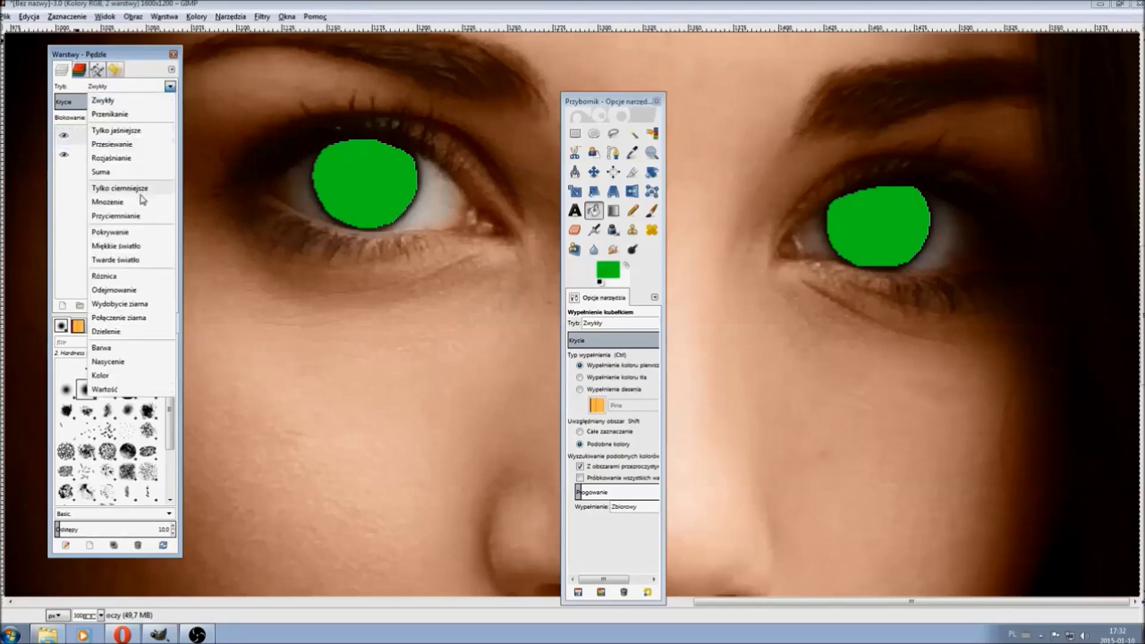
Set the oczy layer's blend mode to Pokrywanie (Overlay).
left_click(109, 232)
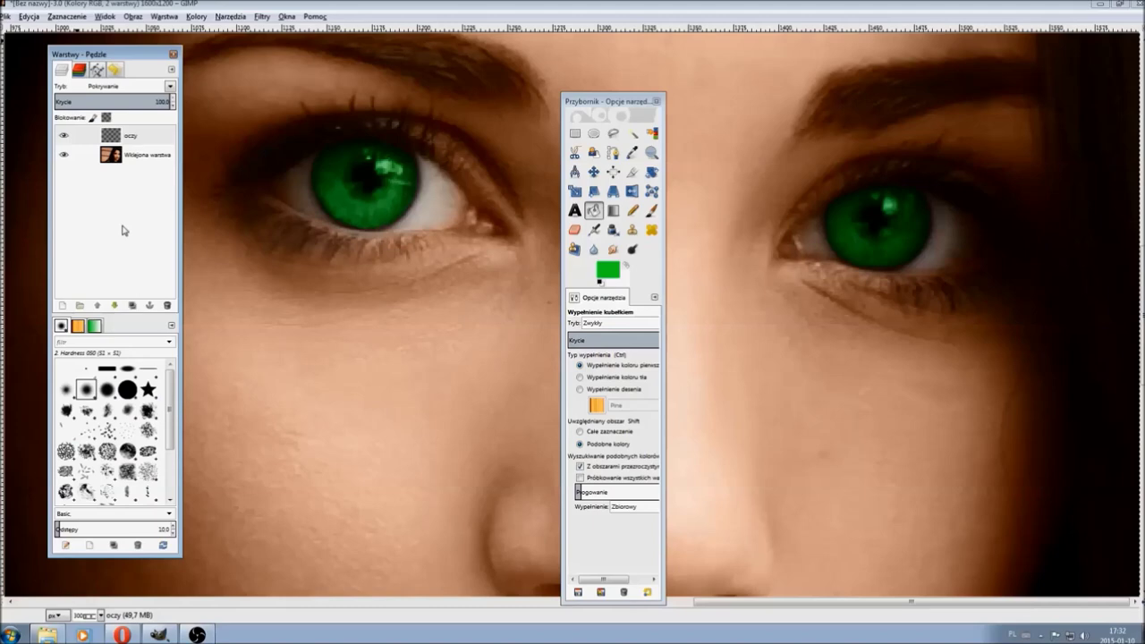
left_click(574, 230)
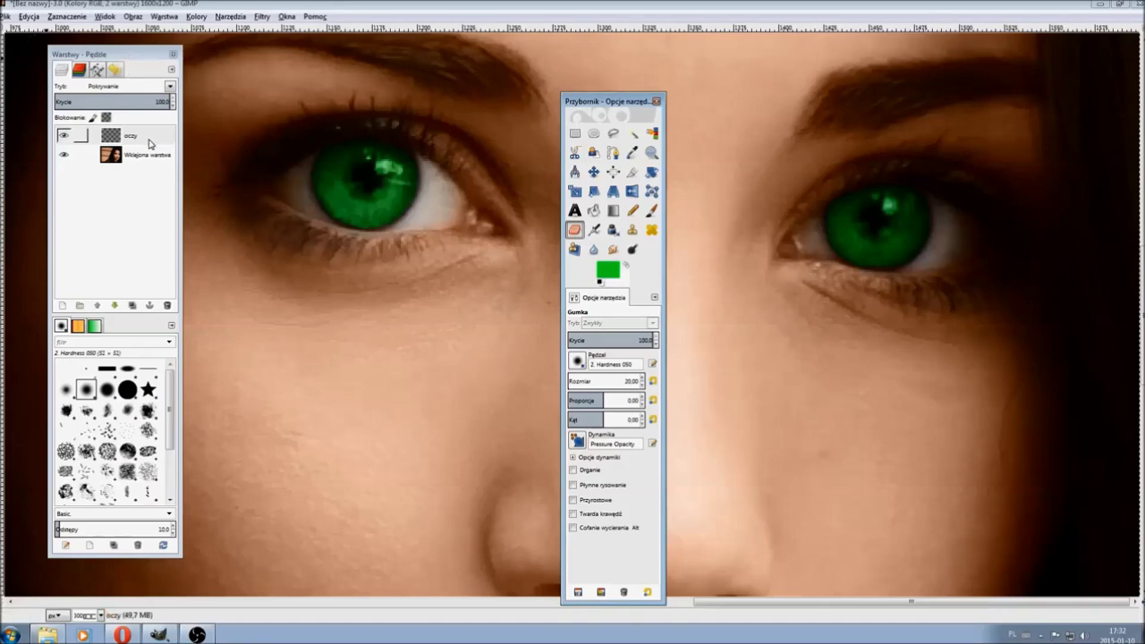
Erase the green over the pupils and highlights on oczy, toggling the layer to compare.
left_click(149, 140)
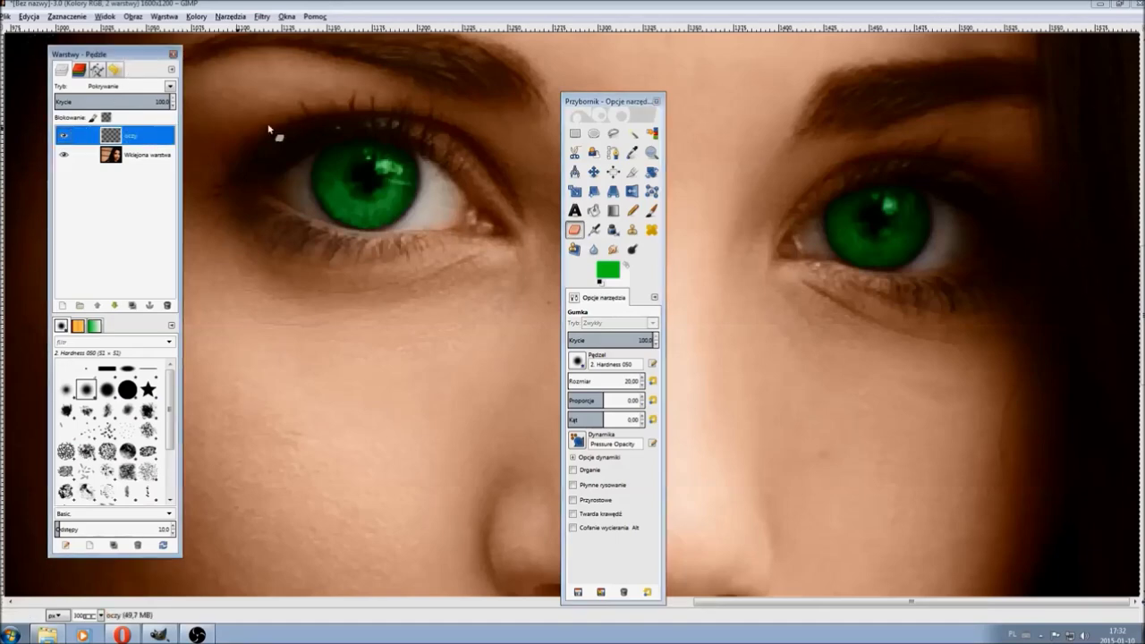
left_click(368, 179)
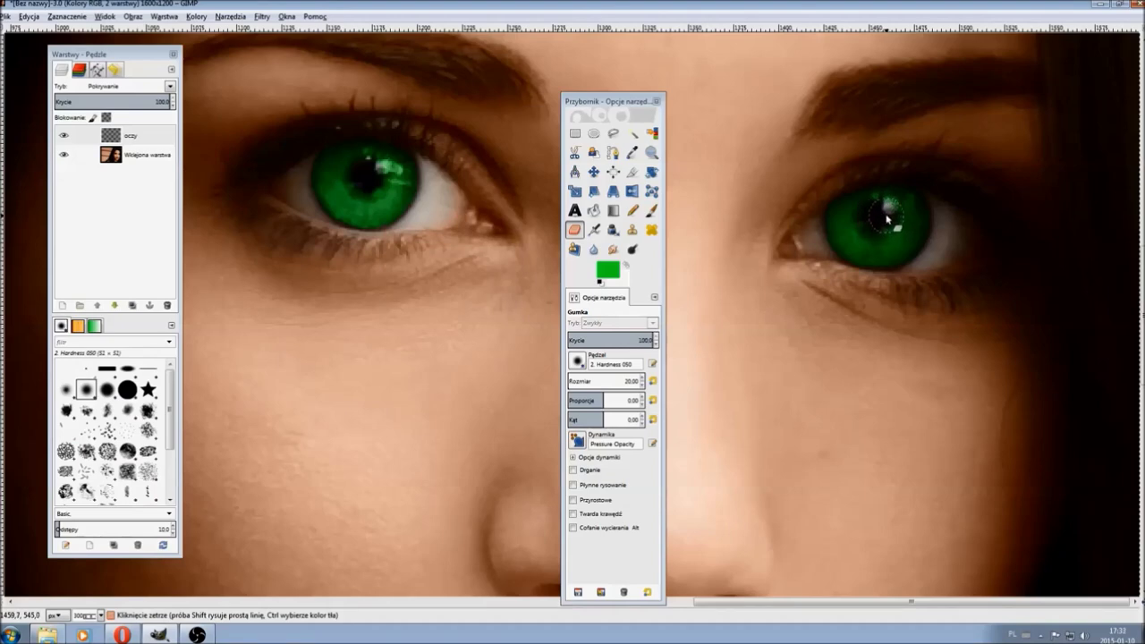
left_click(63, 137)
left_click(62, 135)
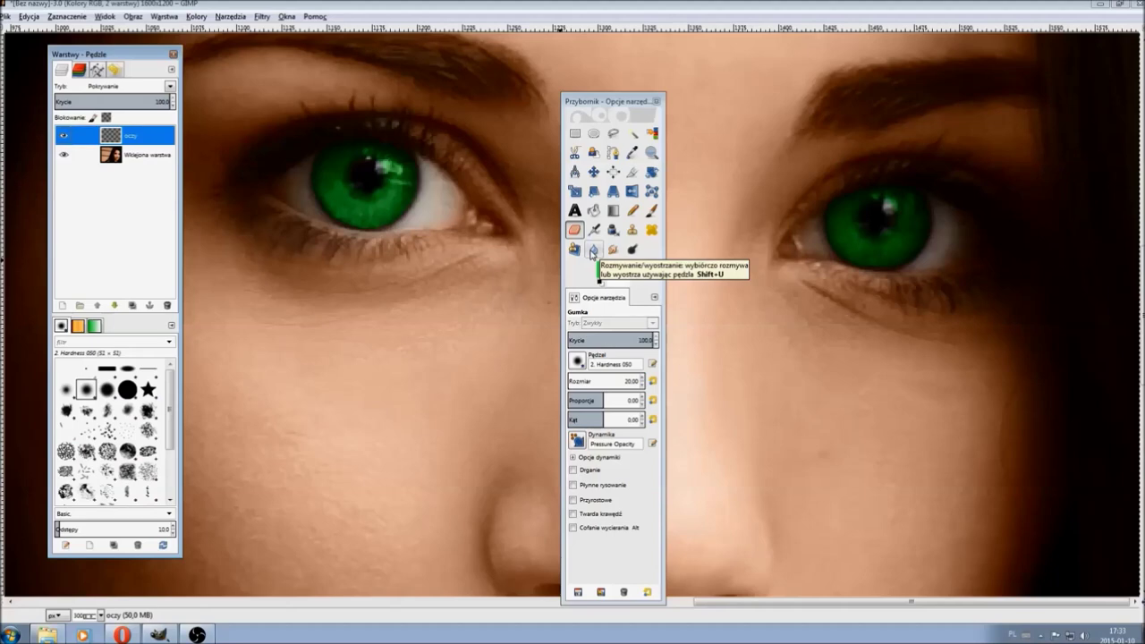
Blur the edges of both green irises around the pupils and highlights, then zoom out.
left_click(591, 251)
mouse_move(422, 176)
left_mouse_down()
mouse_move(357, 231)
mouse_move(341, 148)
mouse_move(383, 232)
left_mouse_up()
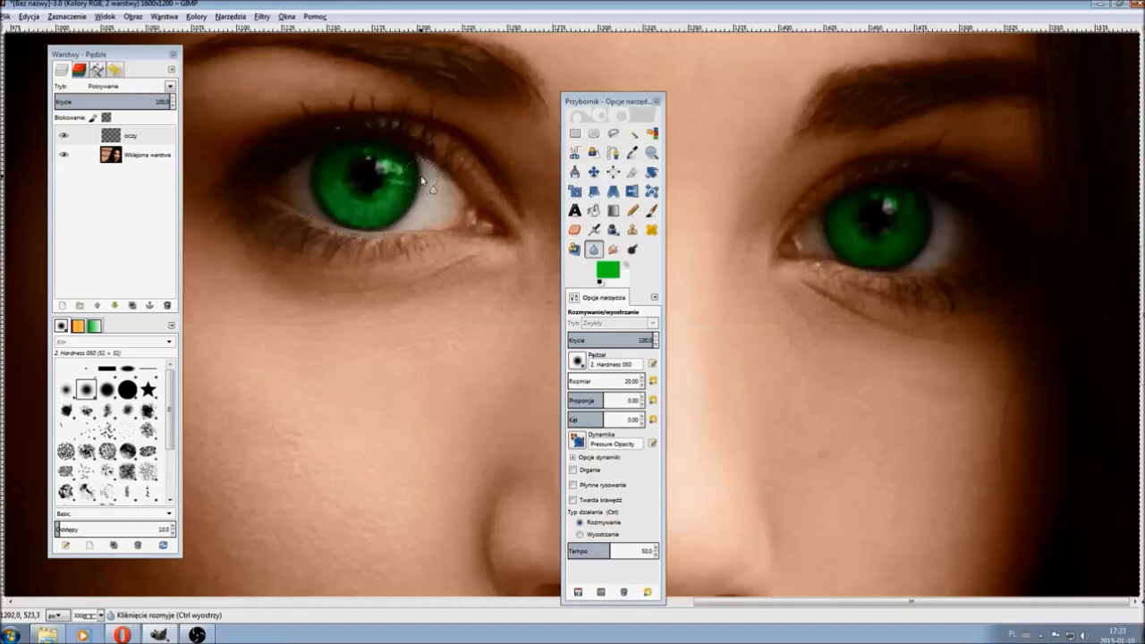
left_click_drag(342, 143, 364, 147)
left_click_drag(394, 225, 355, 184)
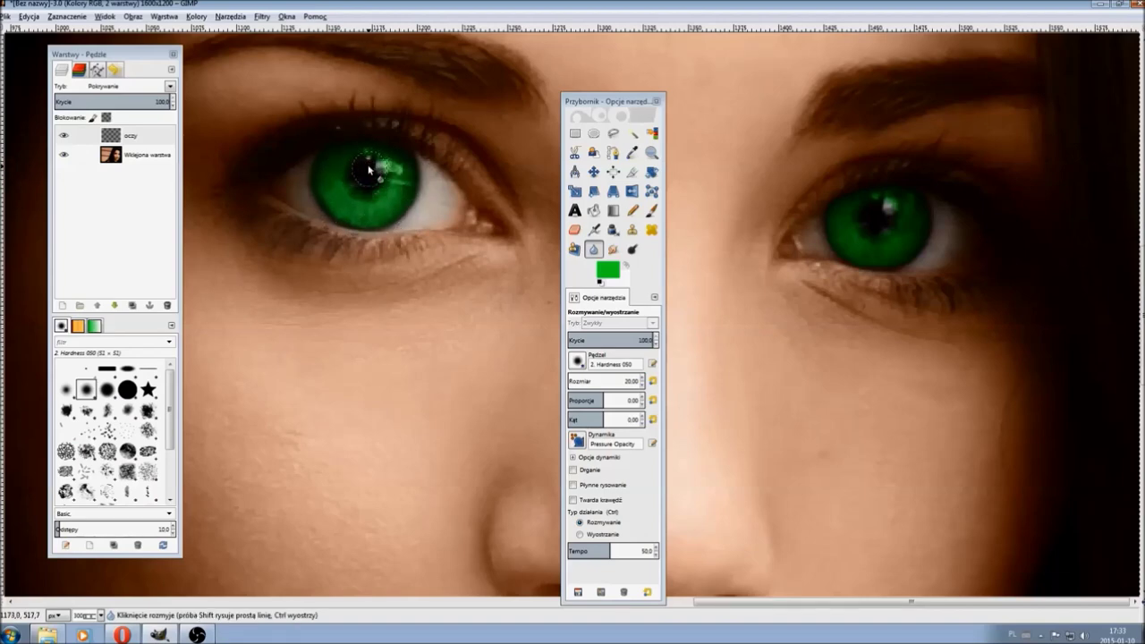
left_click_drag(375, 168, 365, 186)
mouse_move(832, 221)
left_mouse_down()
mouse_move(925, 263)
mouse_move(912, 259)
mouse_move(926, 245)
mouse_move(925, 202)
mouse_move(843, 191)
mouse_move(927, 200)
mouse_move(924, 261)
mouse_move(843, 256)
mouse_move(851, 196)
mouse_move(866, 223)
mouse_move(871, 215)
mouse_move(900, 228)
left_mouse_up()
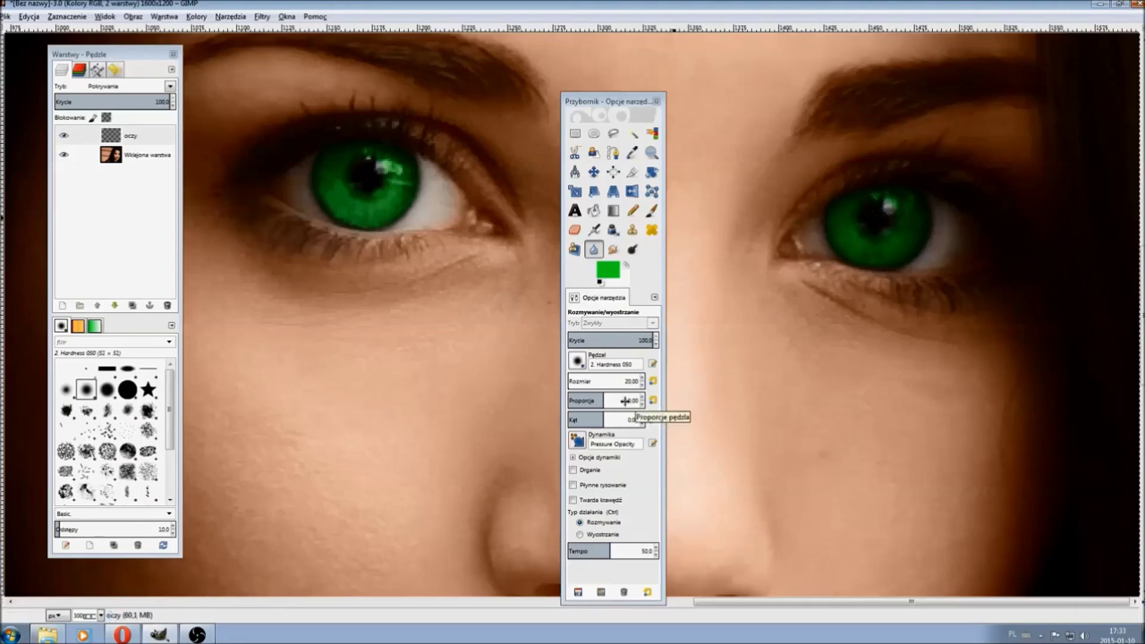
key("minus")
key("minus")
key("minus")
key("minus")
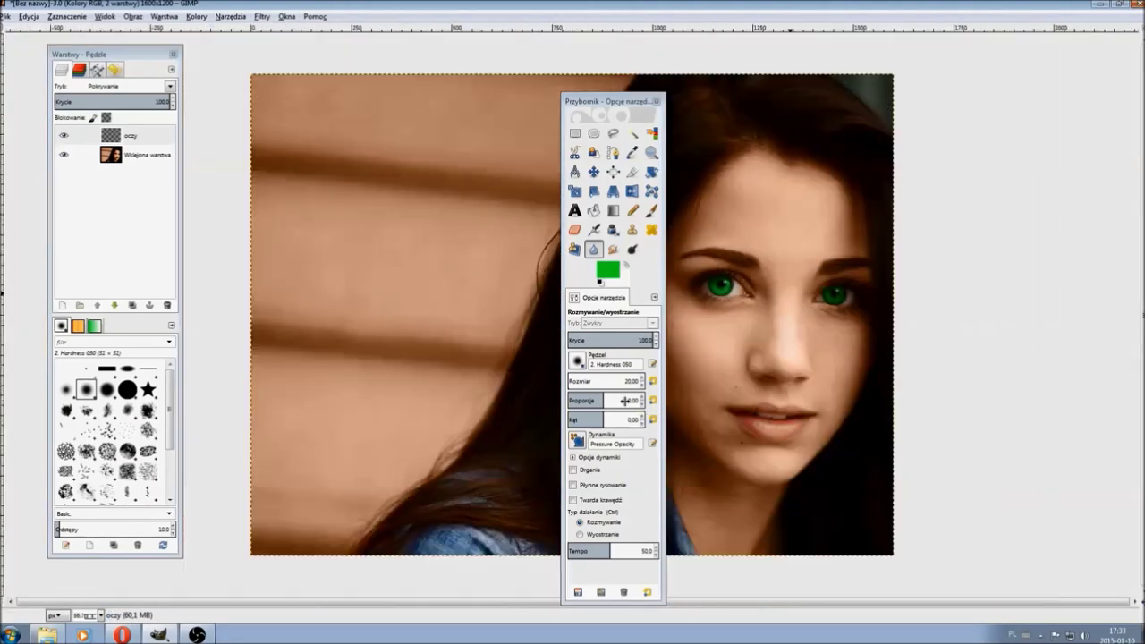
Zoom back in to 150% and centre the view on both green eyes.
left_click_drag(632, 117, 493, 104)
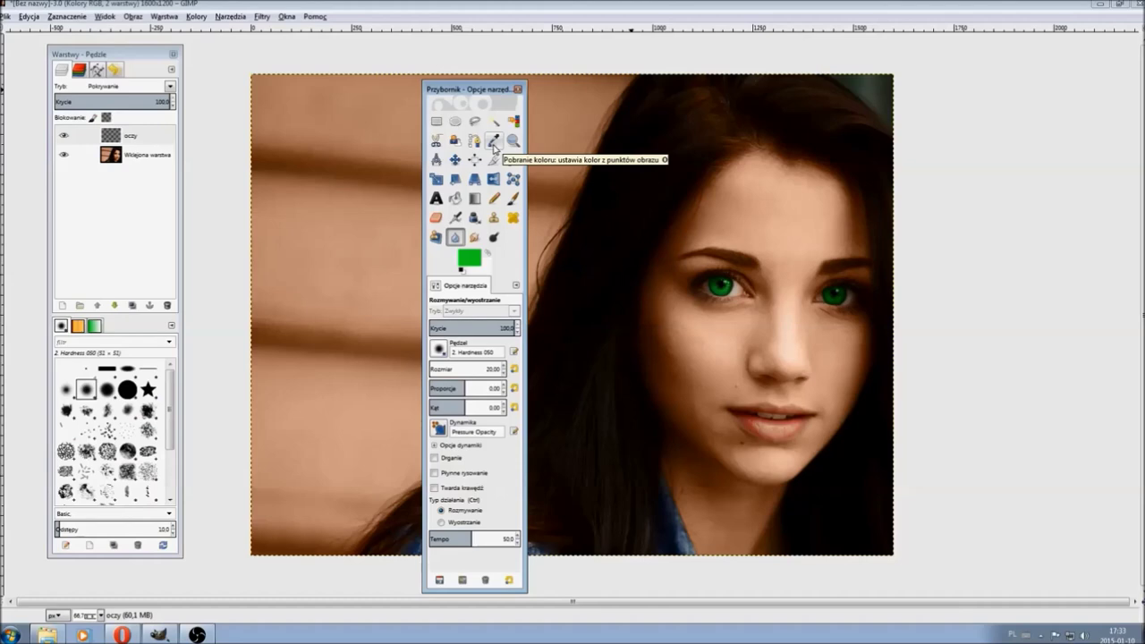
key("plus")
key("plus")
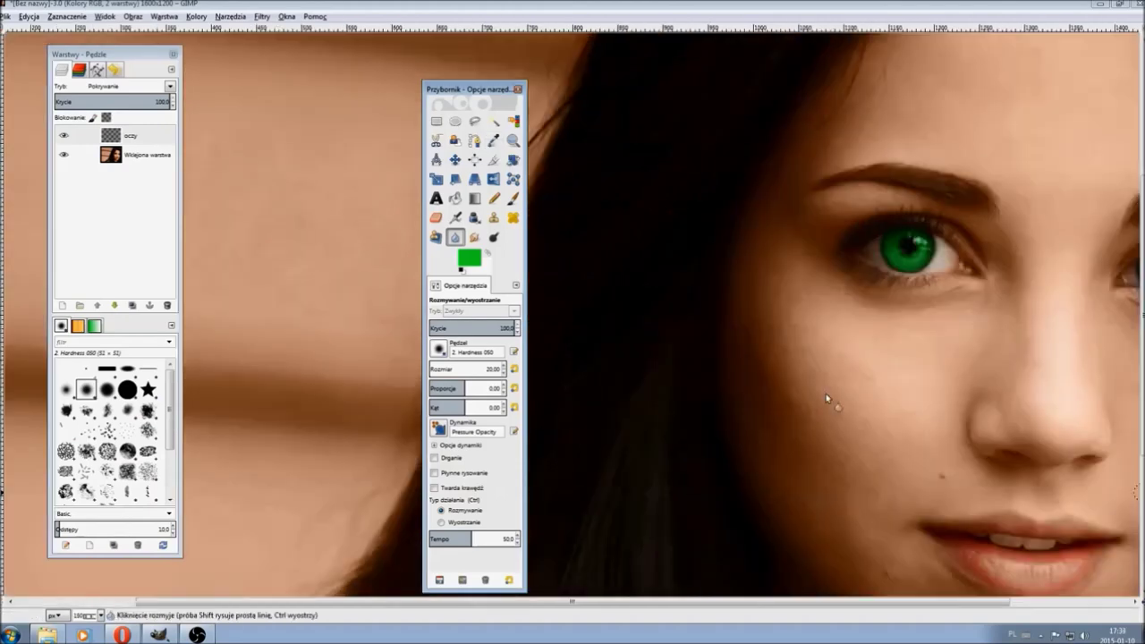
key("plus")
key("plus")
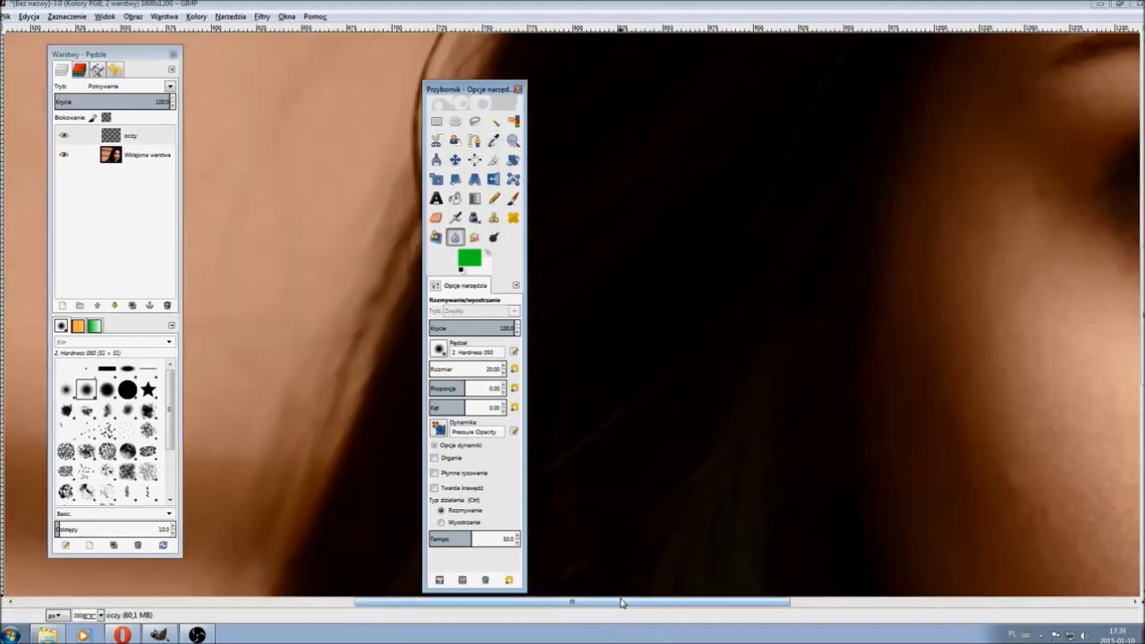
left_click_drag(622, 602, 895, 602)
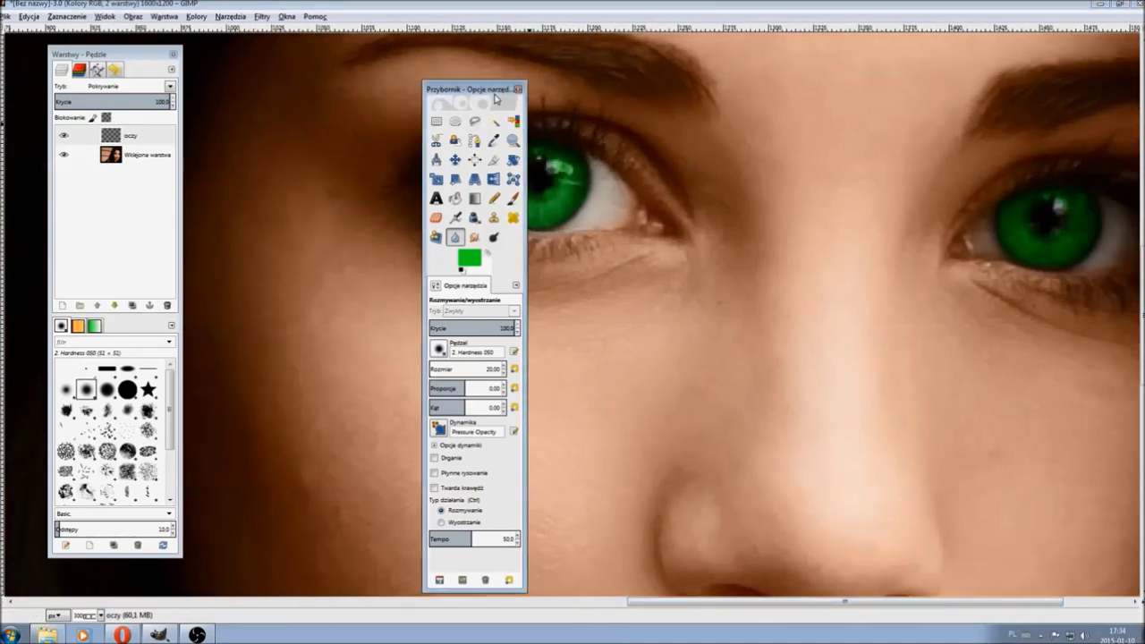
left_click_drag(495, 90, 331, 93)
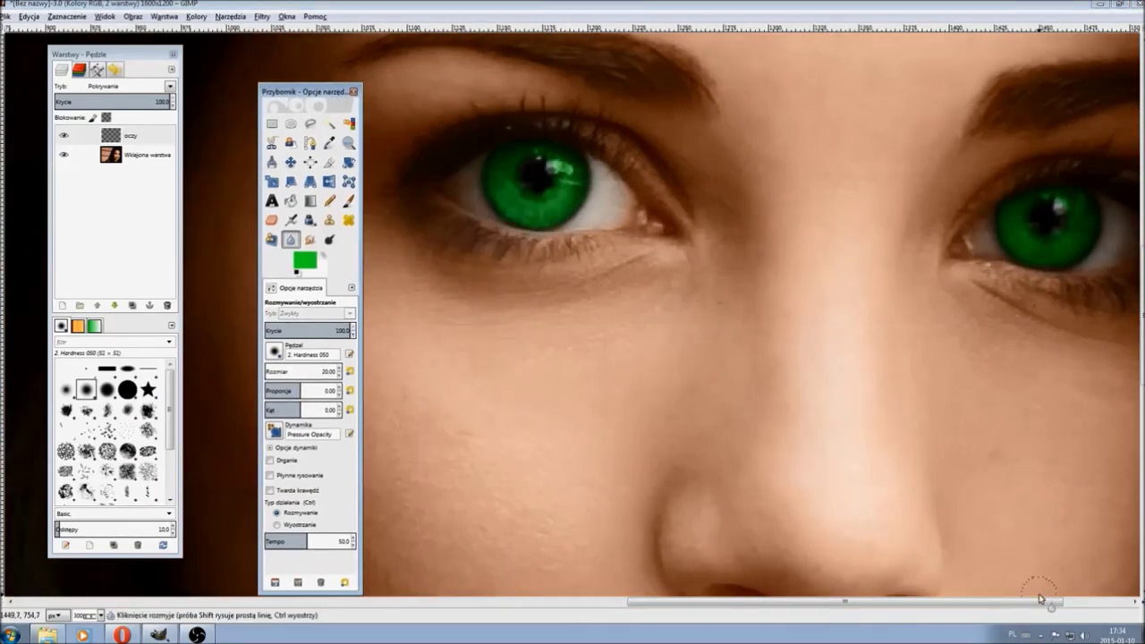
left_click_drag(1040, 599, 1057, 608)
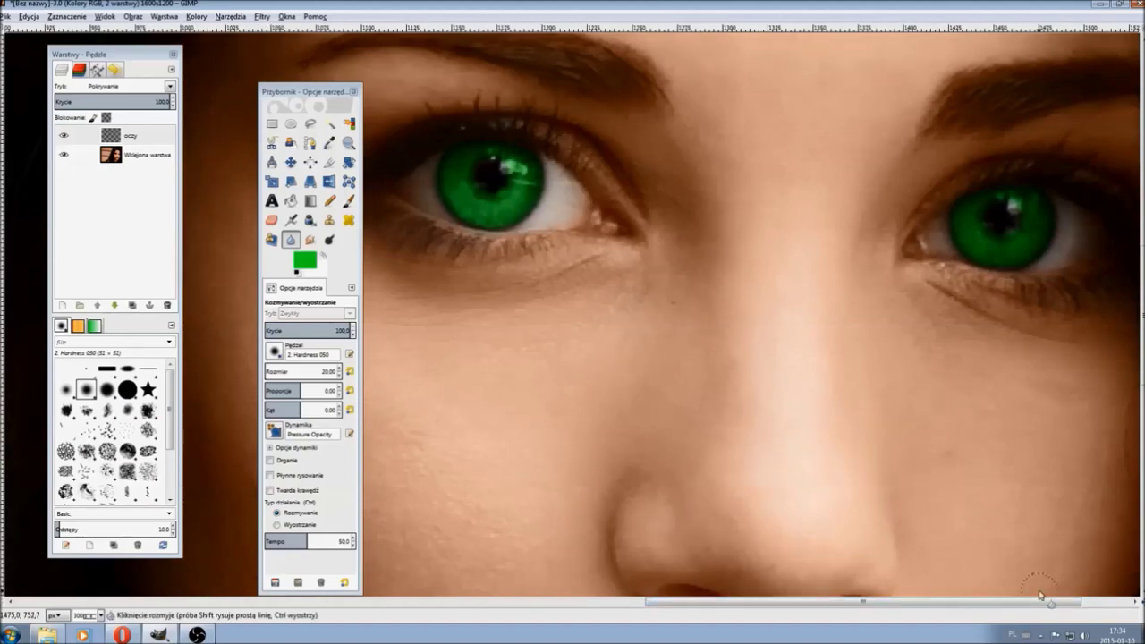